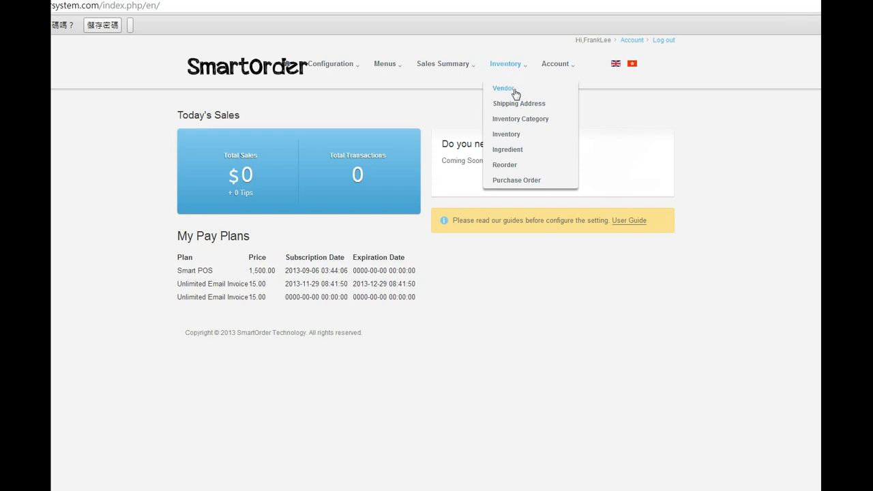
Open the Supply A Company vendor record and review its contact fields and status options, keeping the status Active.
{"action": "left_click", "coordinate": [515, 93]}
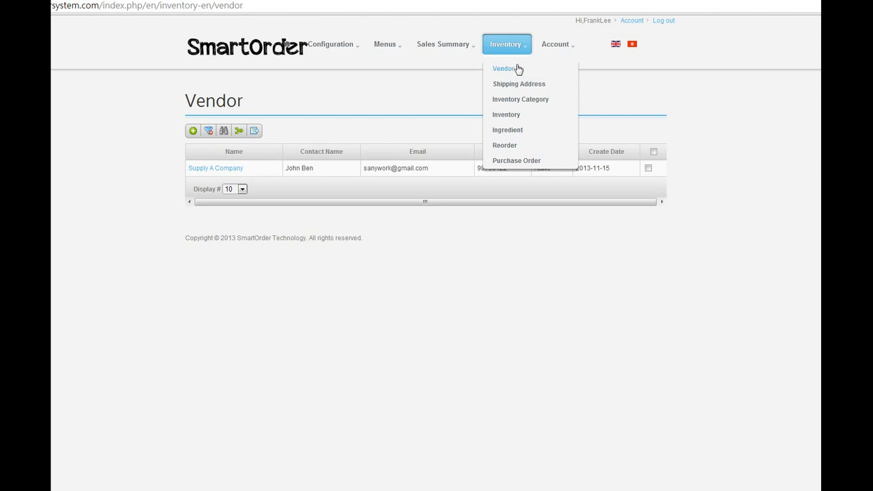
{"action": "left_click", "coordinate": [227, 169]}
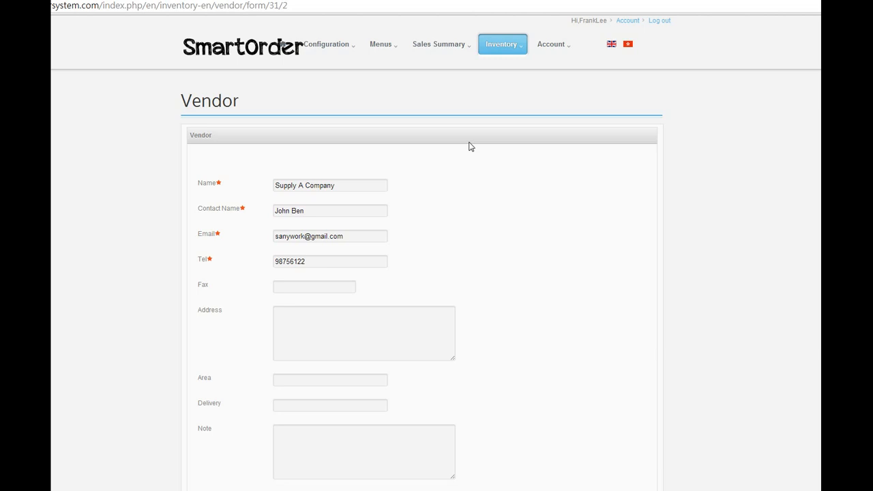
{"action": "scroll", "coordinate": [471, 150], "scroll_direction": "down", "scroll_amount": 2}
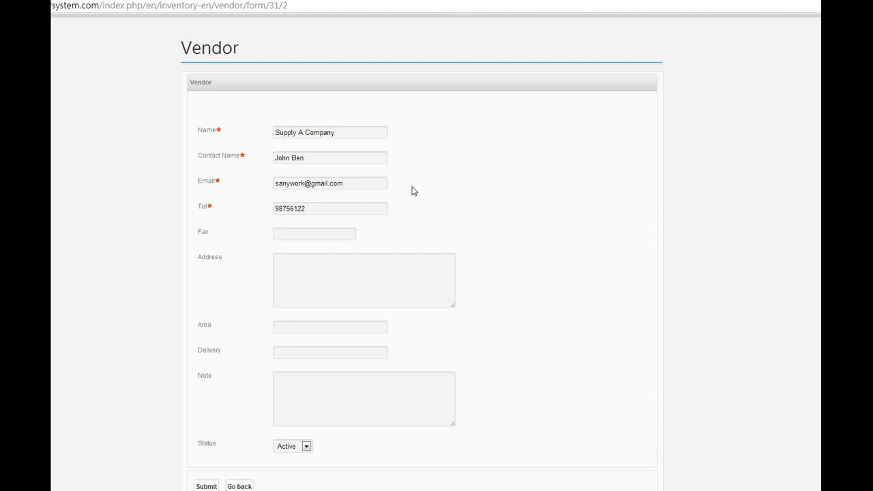
{"action": "left_click", "coordinate": [293, 450]}
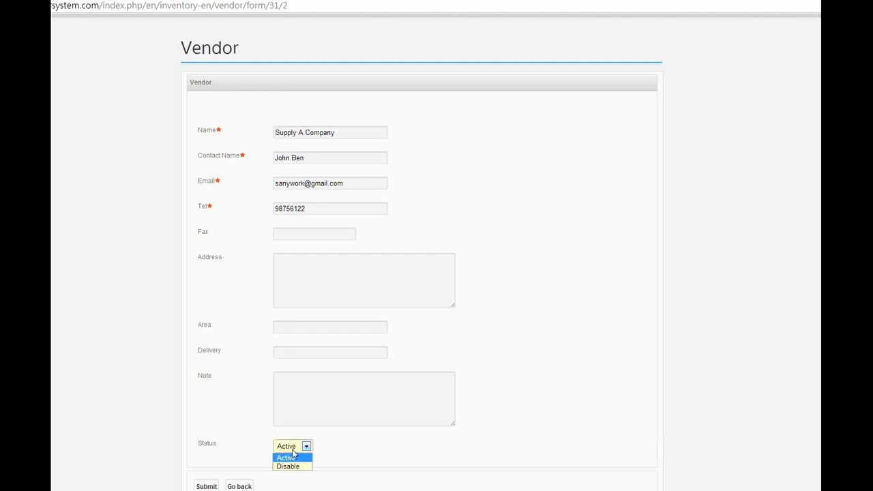
{"action": "left_click", "coordinate": [304, 458]}
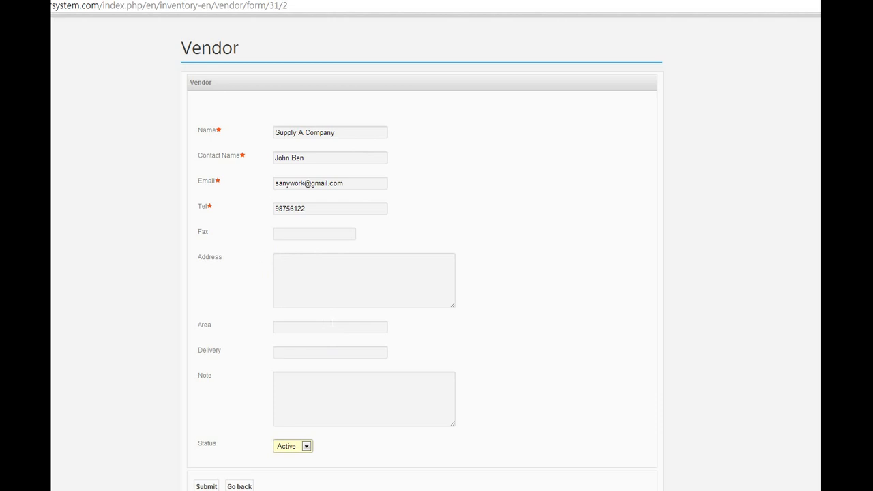
{"action": "scroll", "coordinate": [402, 227], "scroll_direction": "up", "scroll_amount": 1}
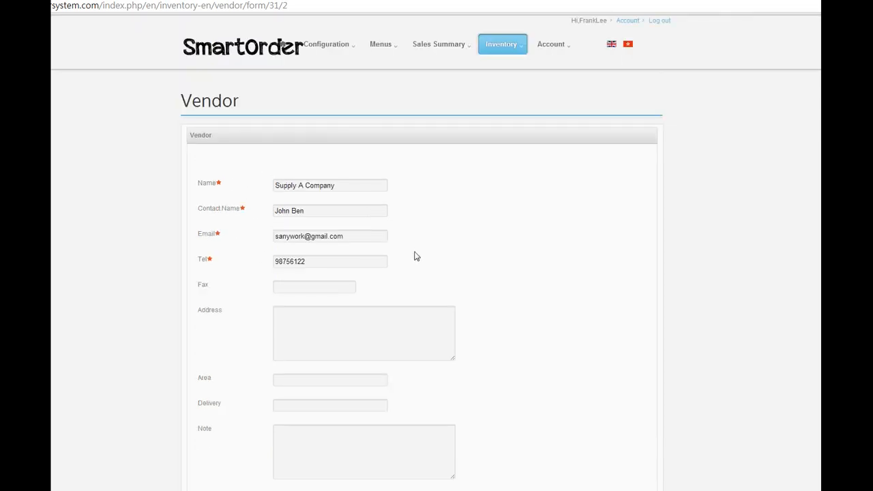
Open the shipping address settings and review the shop, contact, address and delivery time fields.
{"action": "mouse_move", "coordinate": [502, 44]}
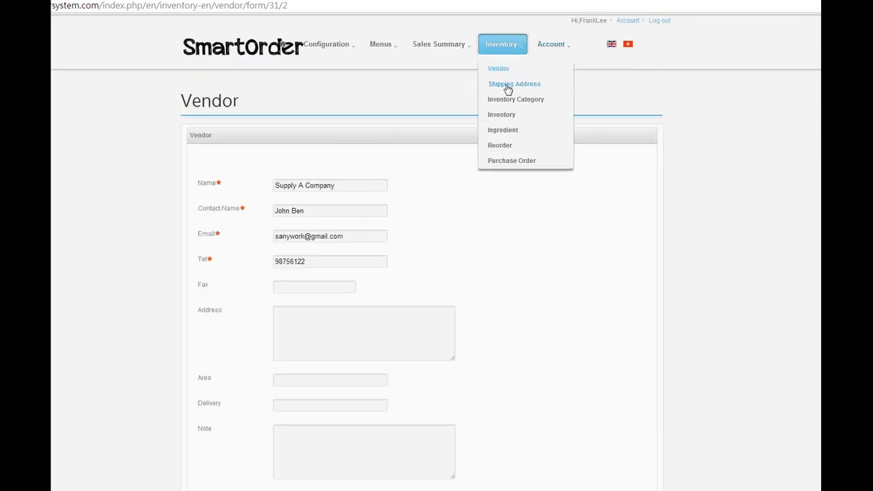
{"action": "left_click", "coordinate": [507, 85]}
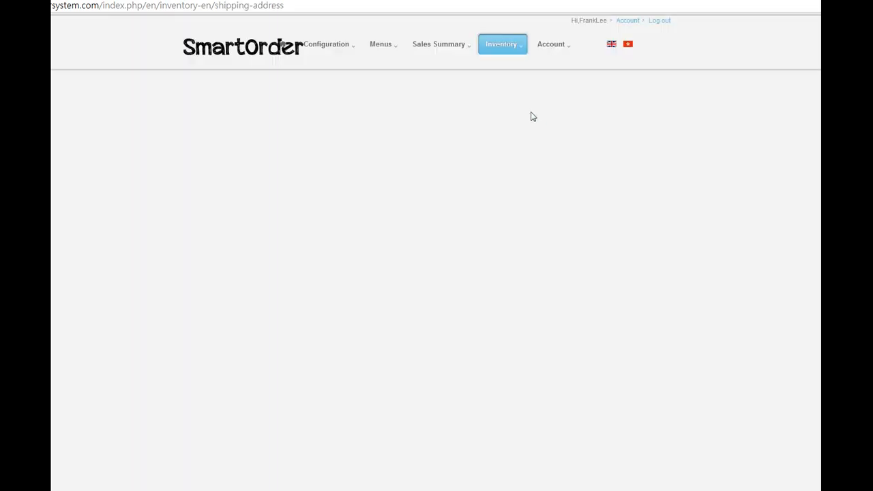
{"action": "scroll", "coordinate": [430, 186], "scroll_direction": "down", "scroll_amount": 1}
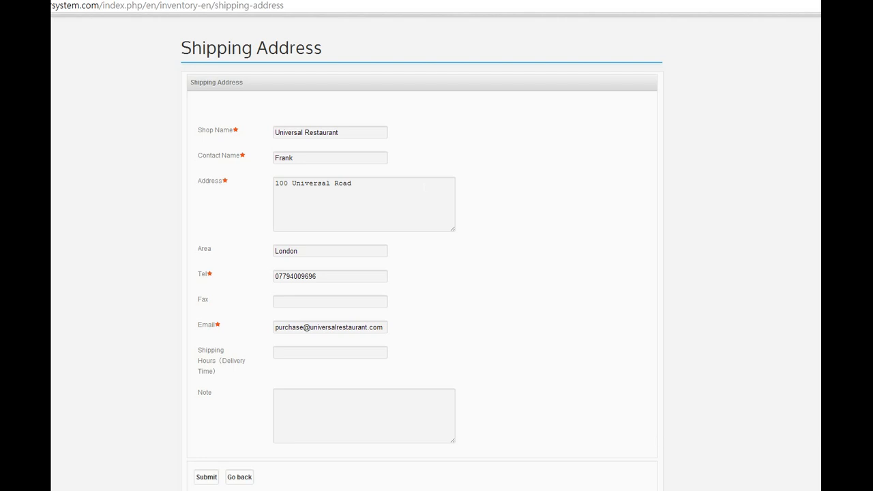
{"action": "scroll", "coordinate": [436, 252], "scroll_direction": "down", "scroll_amount": 1}
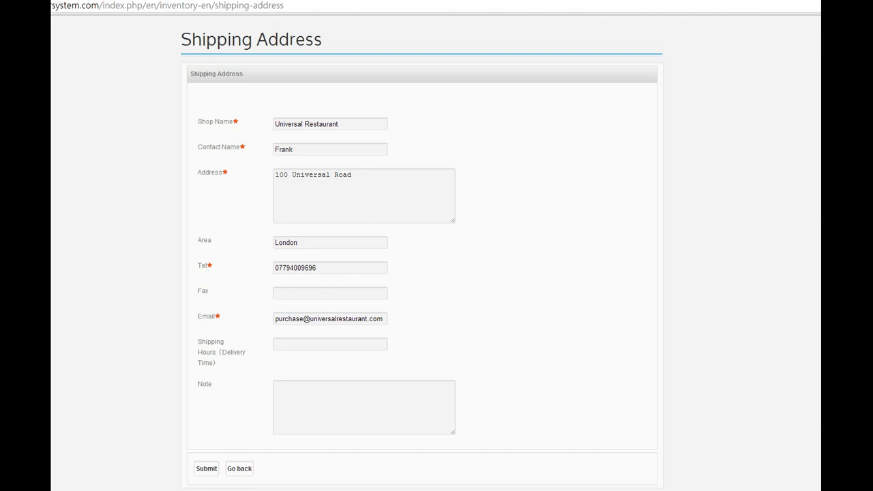
{"action": "scroll", "coordinate": [598, 137], "scroll_direction": "up", "scroll_amount": 2}
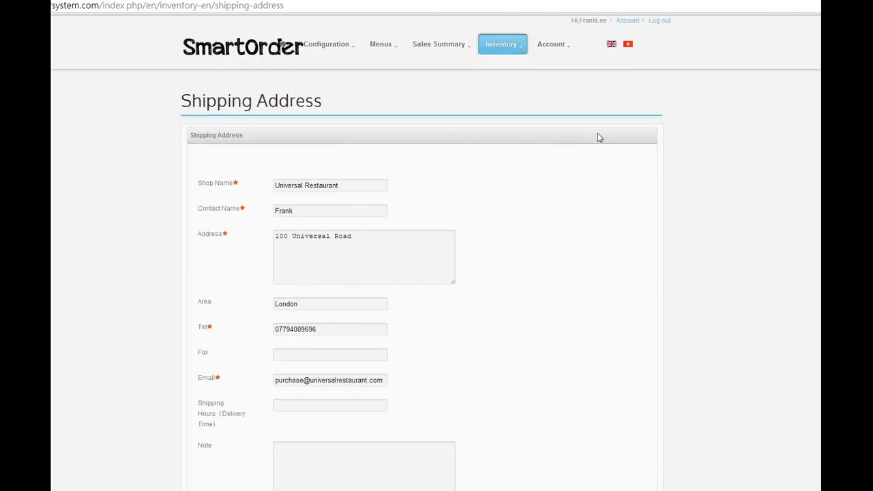
Open the inventory categories, view the blank form for a new category and return to the list without adding one.
{"action": "left_click", "coordinate": [513, 45]}
{"action": "left_click", "coordinate": [519, 104]}
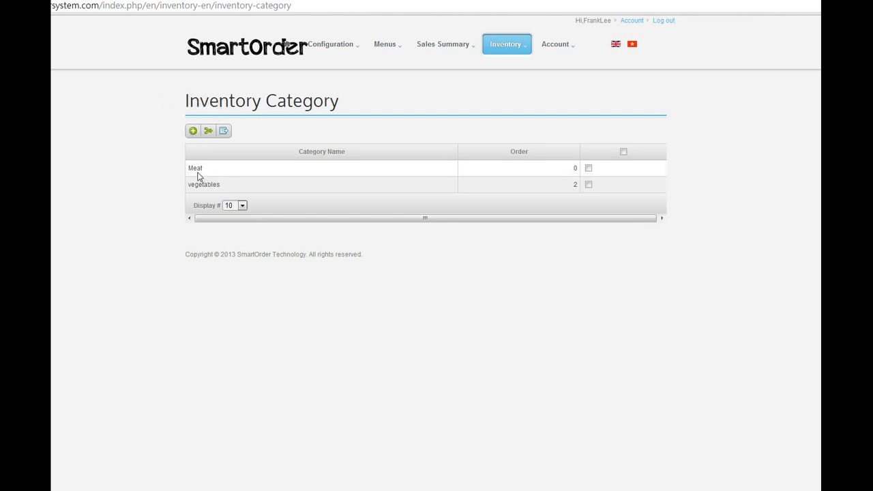
{"action": "left_click", "coordinate": [194, 134]}
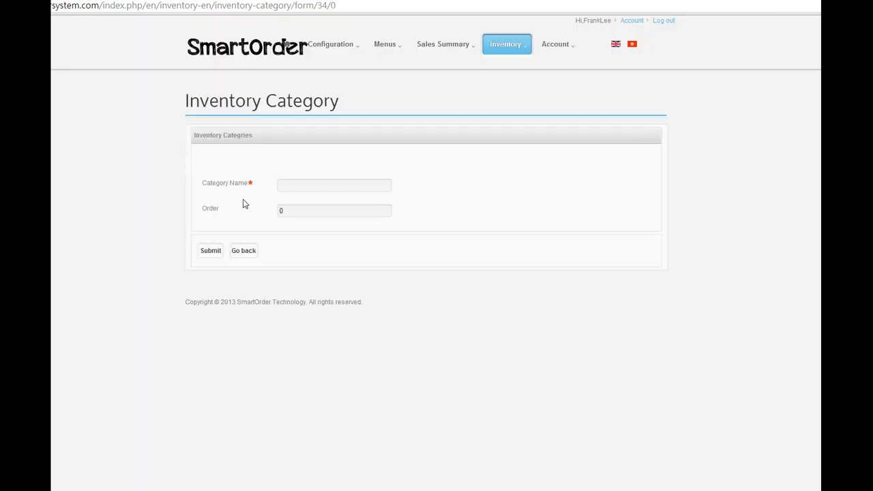
{"action": "left_click", "coordinate": [244, 250]}
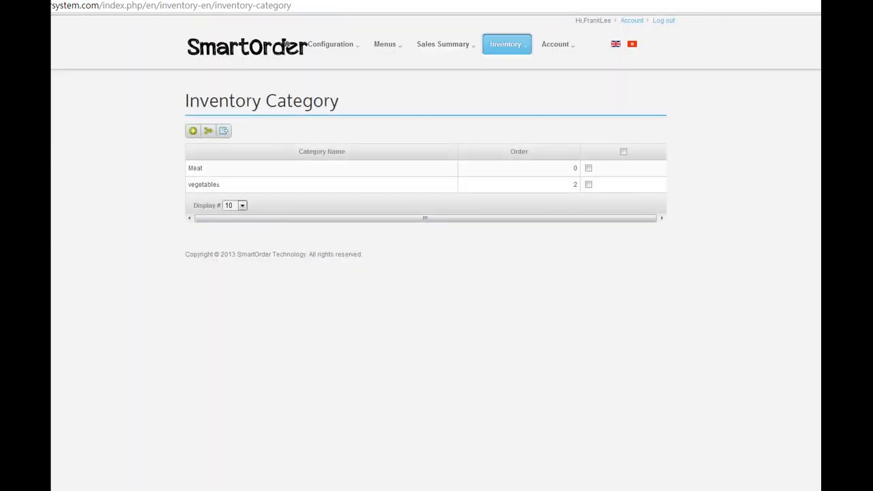
Open the inventory list of ingredients.
{"action": "left_click", "coordinate": [511, 52]}
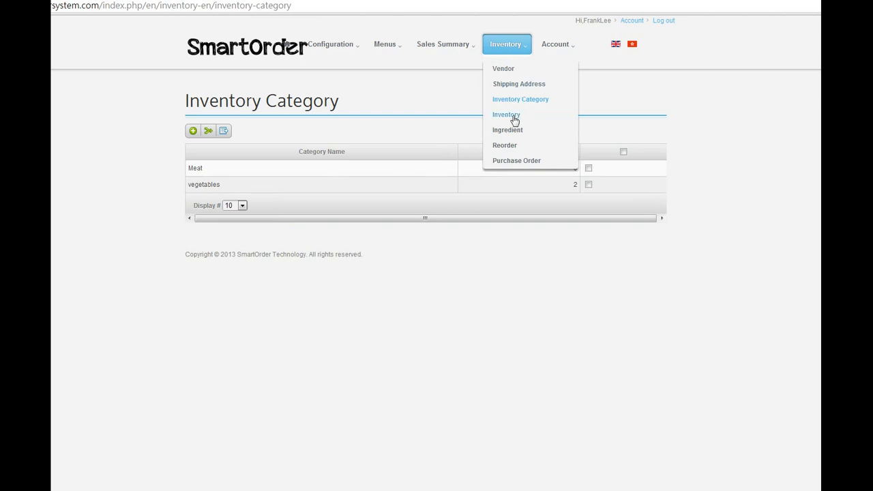
{"action": "left_click", "coordinate": [514, 119]}
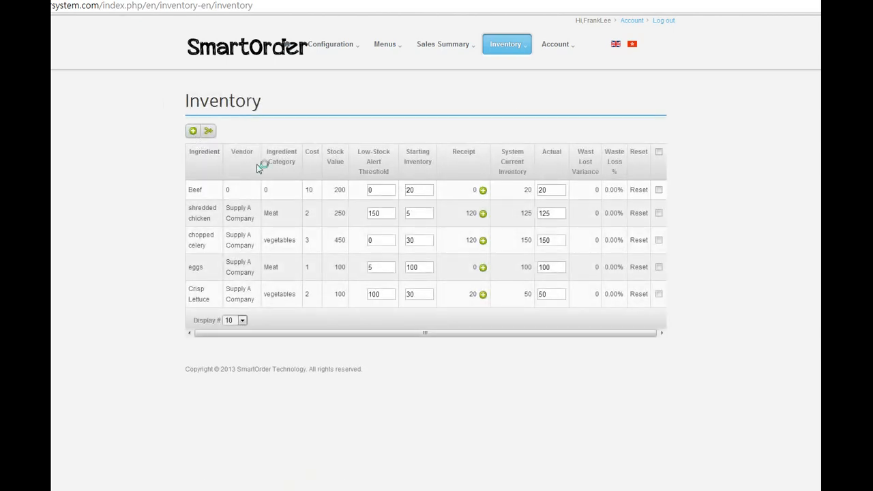
Start a new inventory item with Supply A Company as vendor and Meat as ingredient category.
{"action": "left_click", "coordinate": [194, 131]}
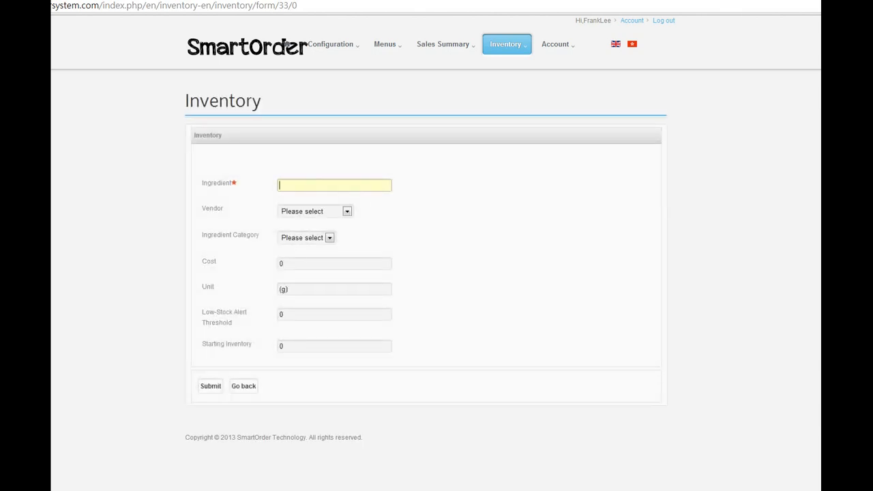
{"action": "left_click", "coordinate": [346, 211]}
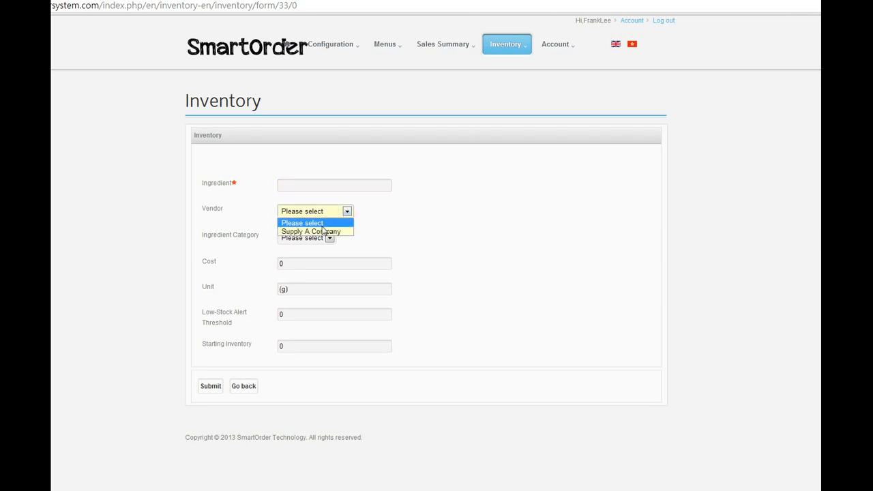
{"action": "left_click", "coordinate": [318, 232]}
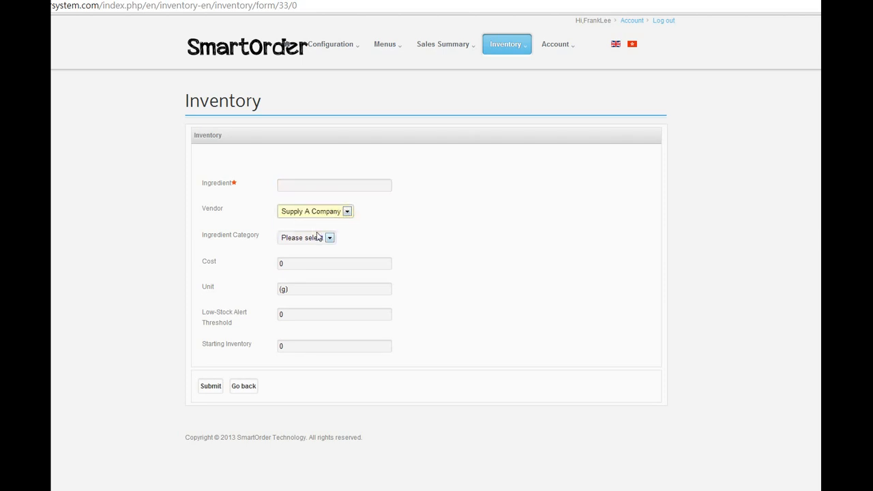
{"action": "left_click", "coordinate": [319, 237]}
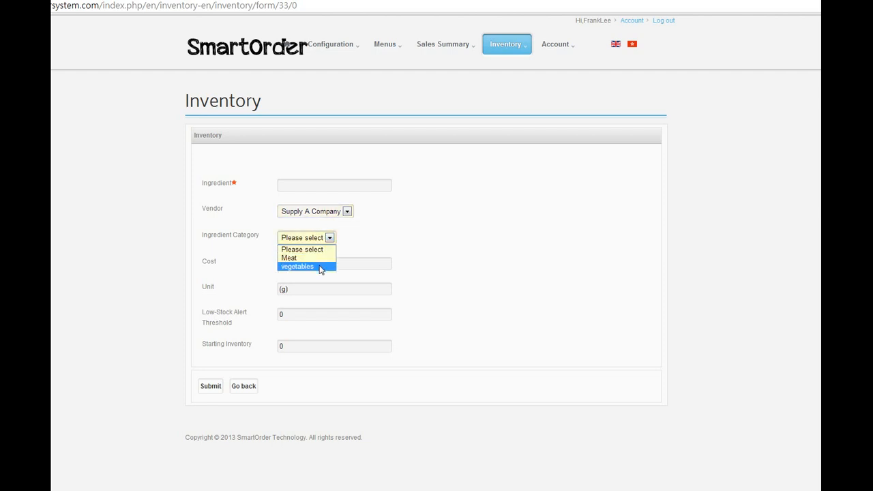
{"action": "left_click", "coordinate": [291, 257]}
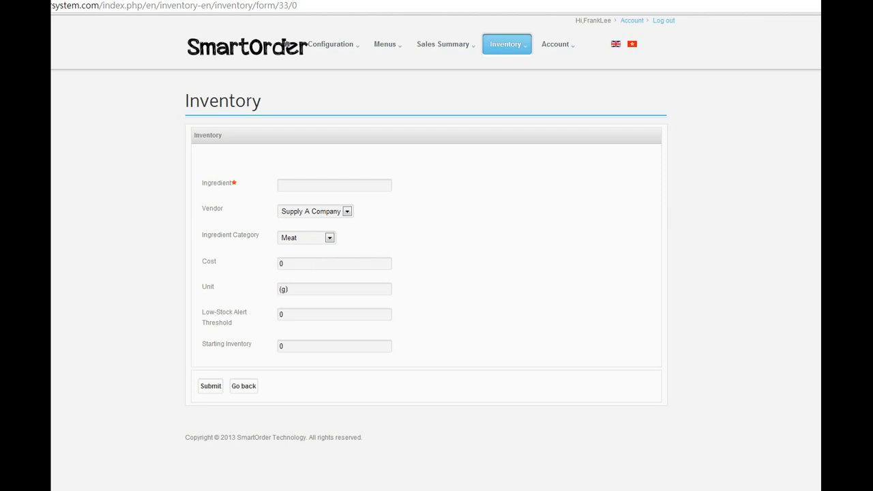
Set the new item's low-stock alert threshold to 20 and starting inventory to 0, and return to the list without submitting.
{"action": "left_click", "coordinate": [277, 295]}
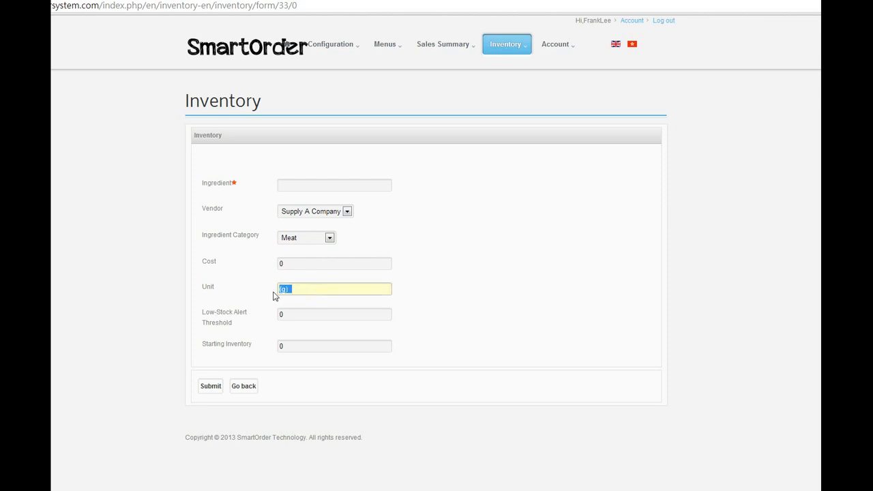
{"action": "key", "text": "Tab"}
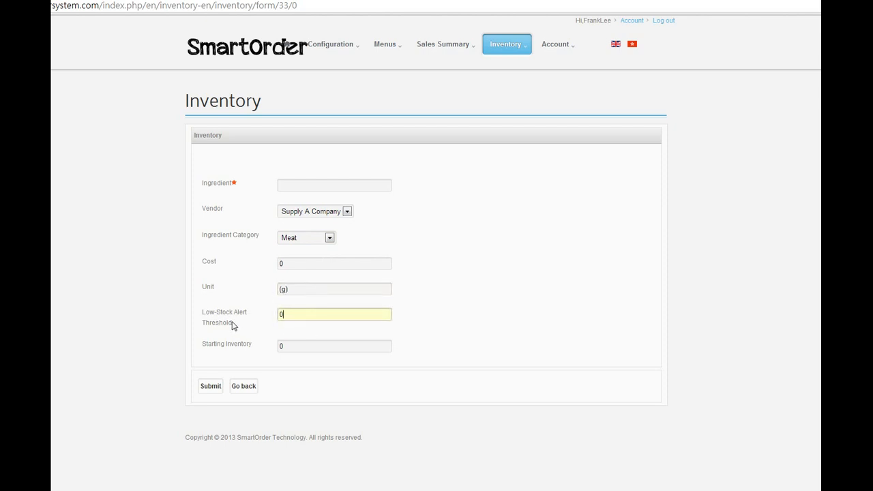
{"action": "left_click_drag", "start_coordinate": [232, 324], "coordinate": [203, 313]}
{"action": "left_click", "coordinate": [203, 318]}
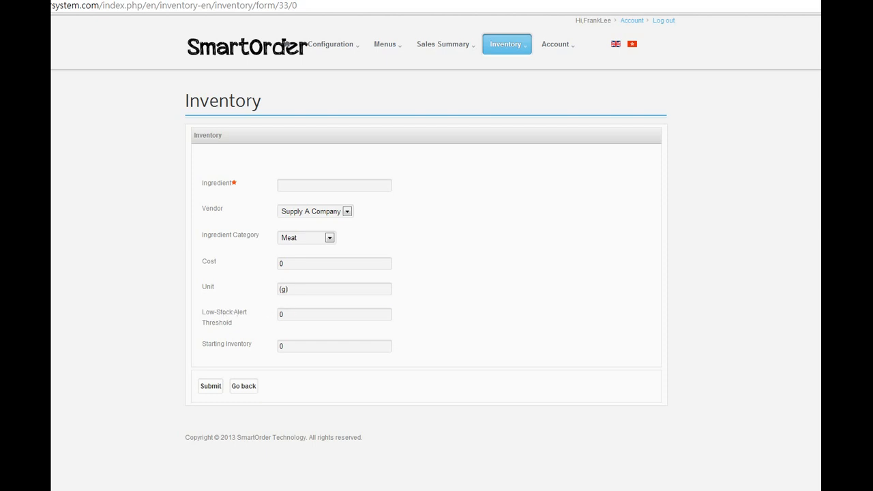
{"action": "left_click", "coordinate": [256, 321]}
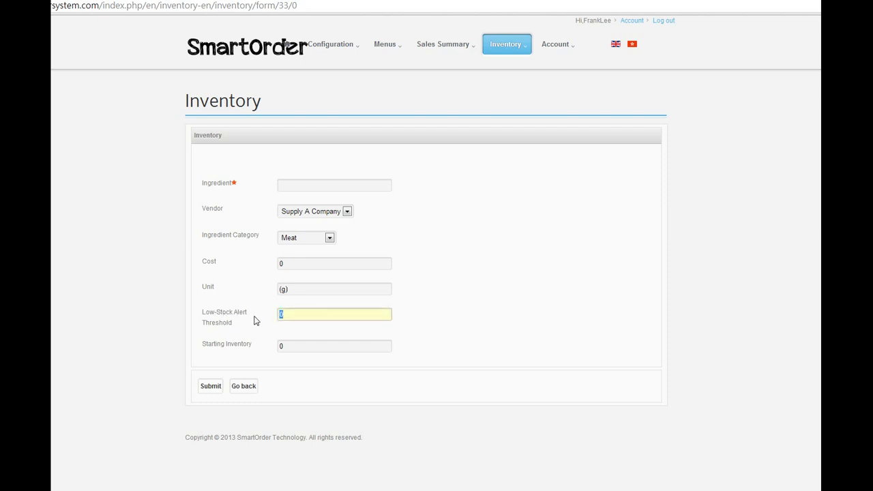
{"action": "type", "text": "20"}
{"action": "left_click", "coordinate": [250, 317]}
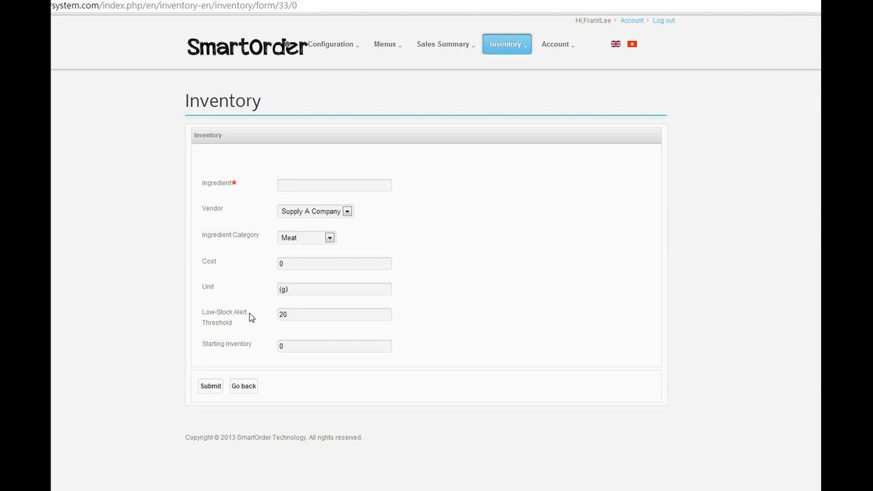
{"action": "left_click_drag", "start_coordinate": [289, 347], "coordinate": [274, 347]}
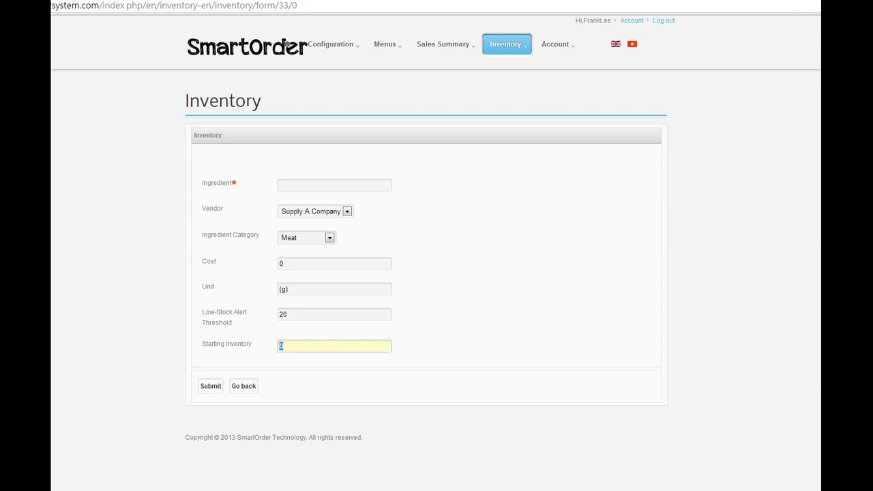
{"action": "type", "text": "0"}
{"action": "left_click", "coordinate": [251, 385]}
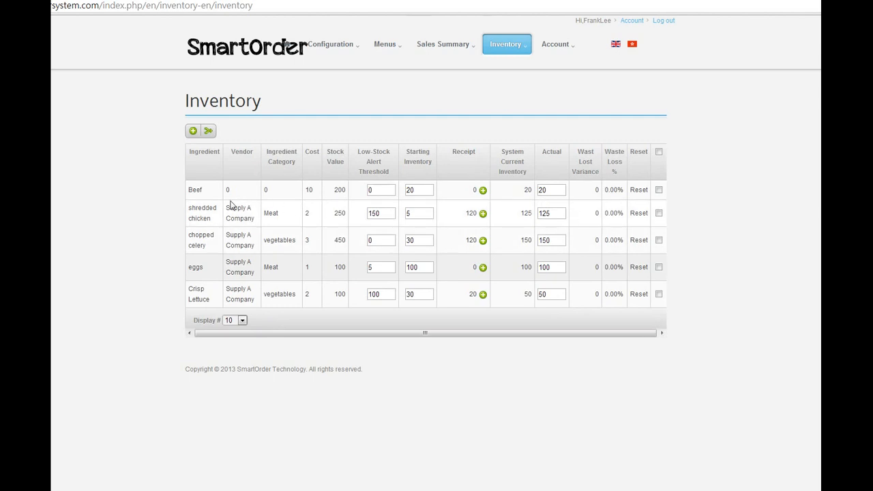
Set the low-stock alert threshold for Beef to 10 in the inventory list.
{"action": "double_click", "coordinate": [369, 189]}
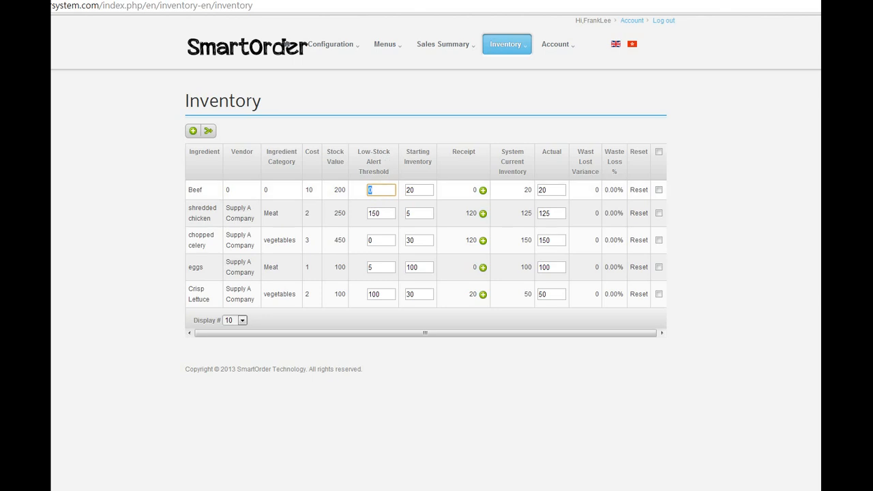
{"action": "type", "text": "10"}
{"action": "mouse_move", "coordinate": [331, 44]}
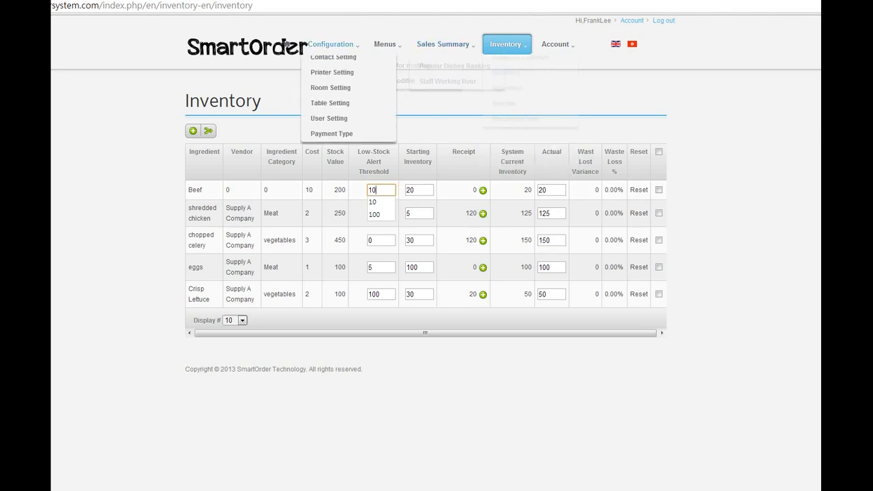
{"action": "left_click", "coordinate": [390, 202]}
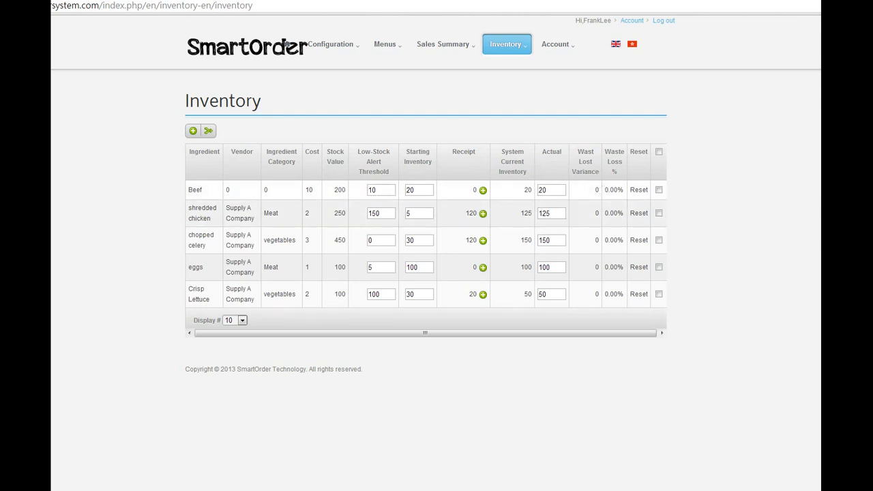
{"action": "double_click", "coordinate": [542, 190]}
Open the ingredient settings of the BBQ Chicken Chopped Salad dish and examine its linked inventory and inventory search options.
{"action": "left_click", "coordinate": [505, 44]}
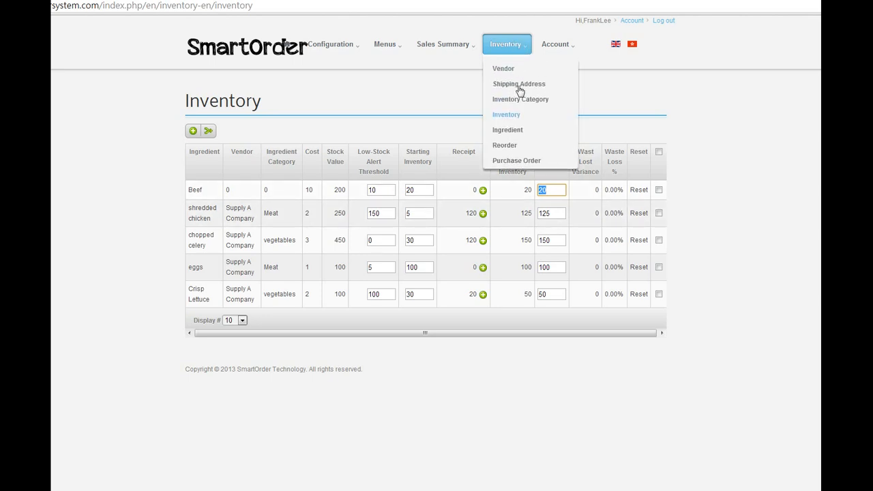
{"action": "left_click", "coordinate": [521, 134]}
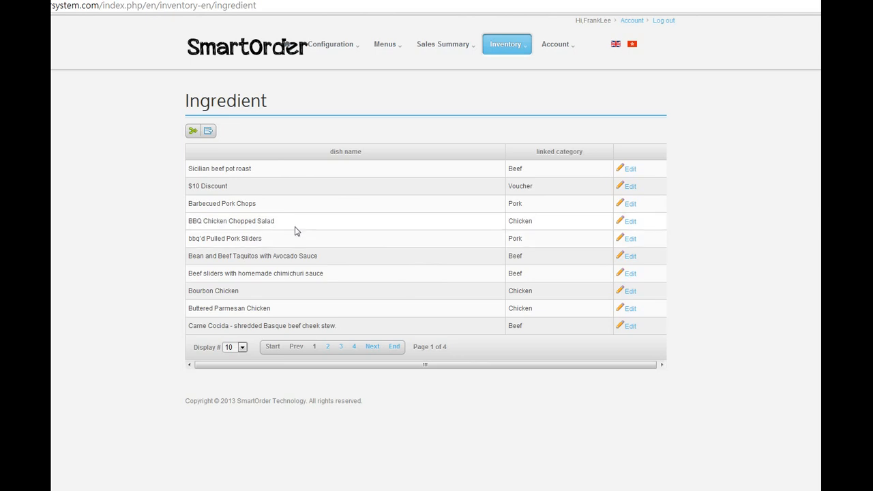
{"action": "left_click", "coordinate": [633, 224]}
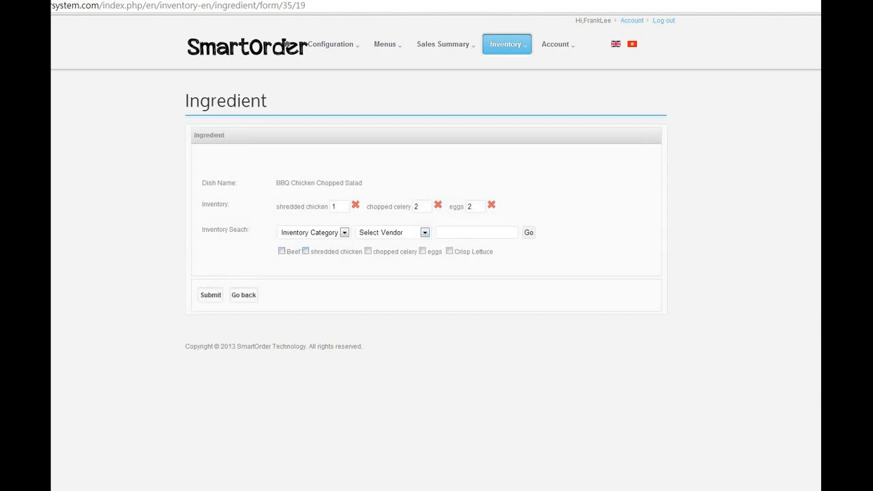
{"action": "left_click_drag", "start_coordinate": [203, 232], "coordinate": [245, 233]}
{"action": "left_click", "coordinate": [225, 230]}
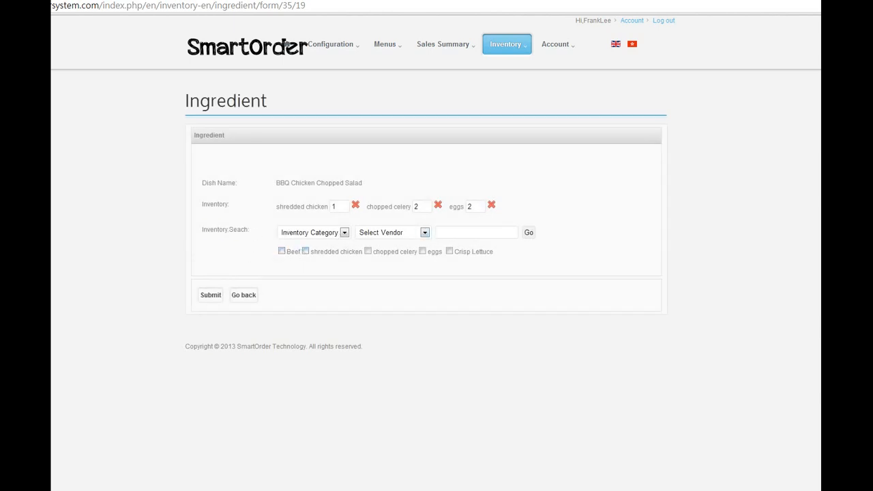
Check the inventory category and vendor filter options in the dish's inventory search.
{"action": "left_click", "coordinate": [343, 232]}
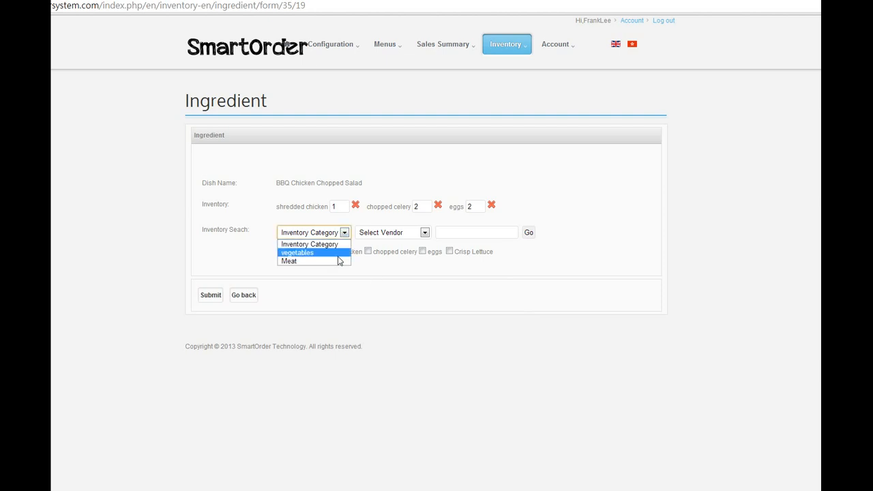
{"action": "left_click", "coordinate": [394, 237]}
{"action": "left_click", "coordinate": [341, 233]}
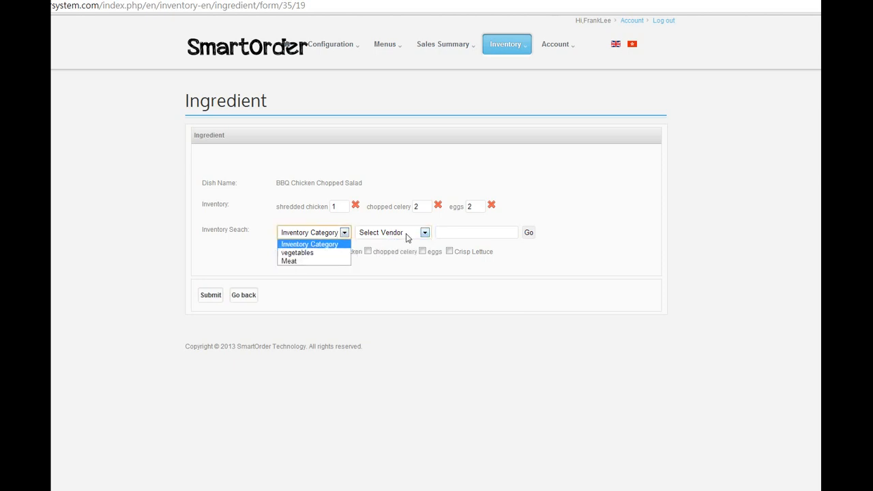
{"action": "left_click", "coordinate": [382, 235]}
{"action": "left_click", "coordinate": [370, 230]}
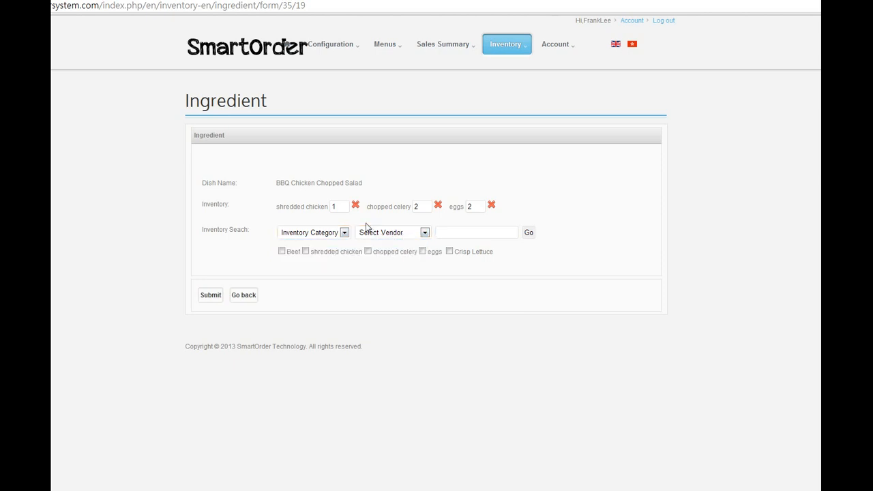
Try to link the already listed shredded chicken to the dish a second time and dismiss the alerts.
{"action": "left_click", "coordinate": [305, 251]}
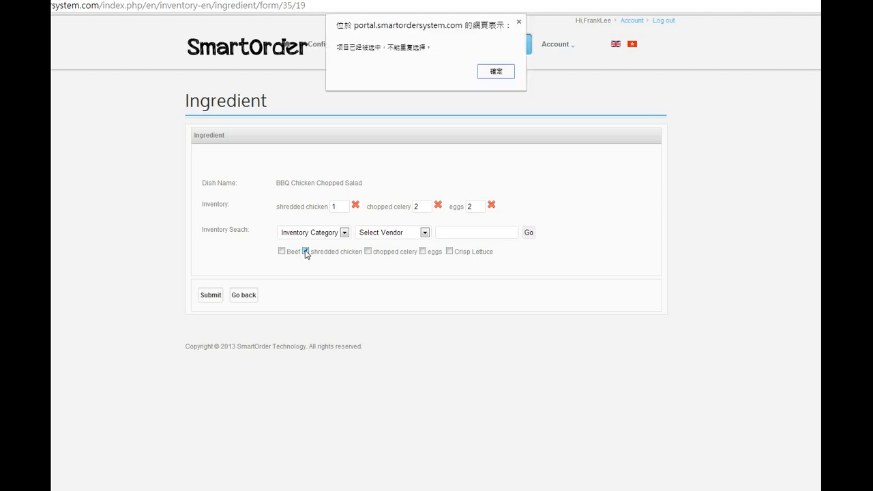
{"action": "left_click", "coordinate": [496, 73]}
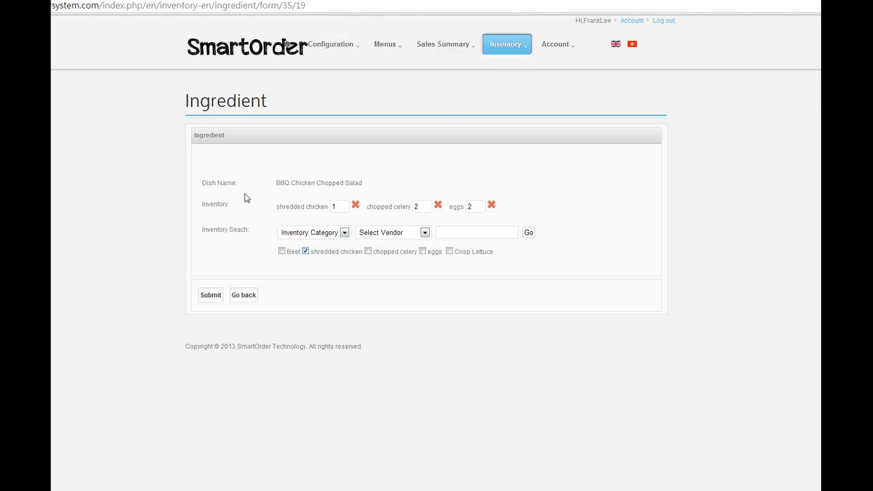
{"action": "left_click", "coordinate": [306, 251]}
{"action": "left_click", "coordinate": [496, 71]}
Link Crisp Lettuce to the BBQ Chicken Chopped Salad dish with a quantity of 1 and submit the ingredient settings.
{"action": "left_click", "coordinate": [449, 252]}
{"action": "left_click_drag", "start_coordinate": [506, 207], "coordinate": [536, 206]}
{"action": "left_click", "coordinate": [536, 206]}
{"action": "double_click", "coordinate": [545, 207]}
{"action": "type", "text": "1"}
{"action": "left_click", "coordinate": [211, 295]}
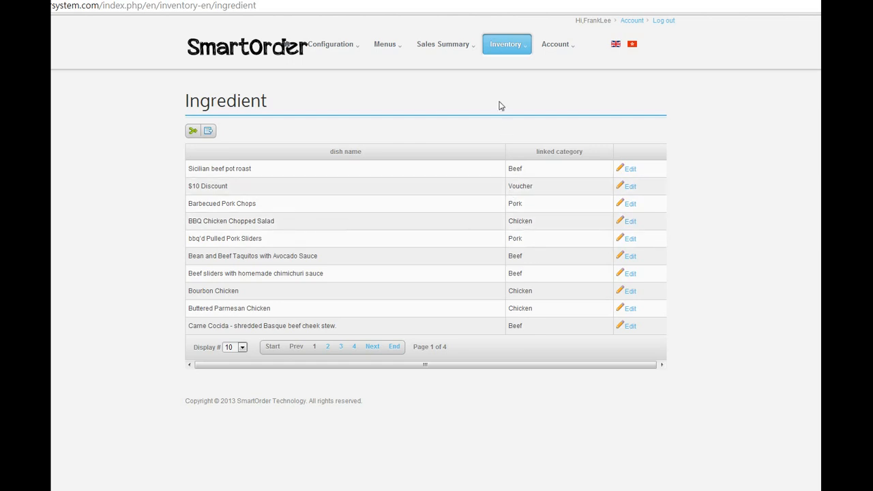
Open the Reorder page and examine the low-stock alerts of the Supply A Company items.
{"action": "mouse_move", "coordinate": [516, 53]}
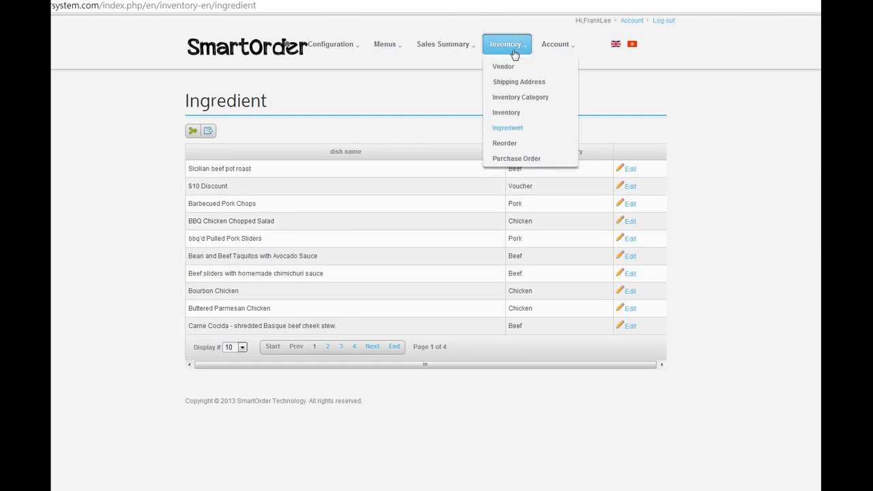
{"action": "left_click", "coordinate": [514, 152]}
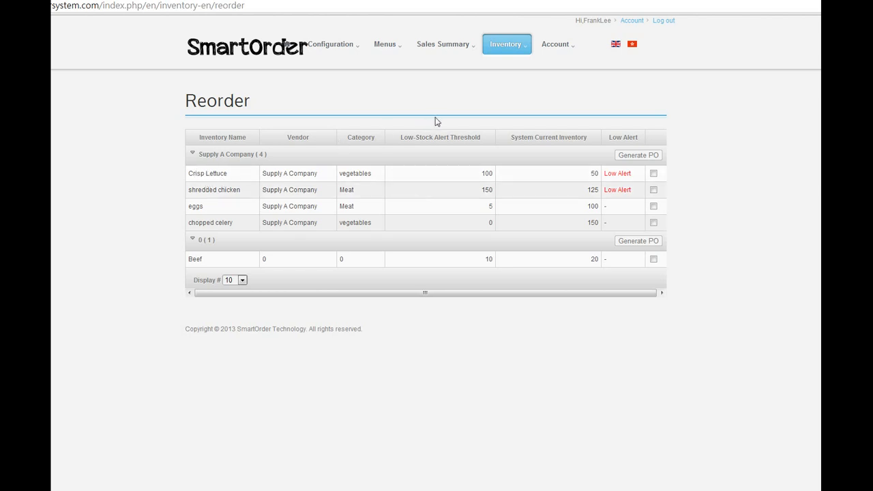
{"action": "mouse_move", "coordinate": [512, 54]}
{"action": "mouse_move", "coordinate": [604, 174]}
{"action": "left_mouse_down"}
{"action": "mouse_move", "coordinate": [632, 175]}
{"action": "mouse_move", "coordinate": [607, 189]}
{"action": "left_mouse_up"}
{"action": "left_click", "coordinate": [635, 189]}
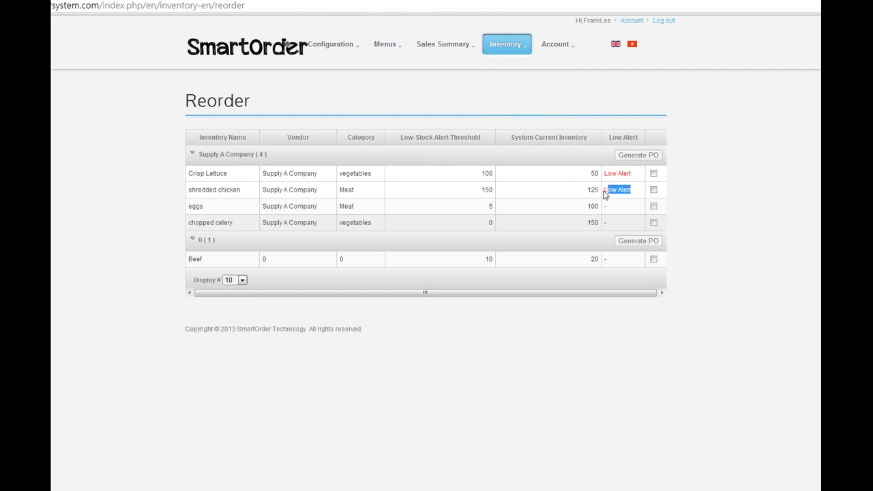
{"action": "left_click", "coordinate": [604, 194]}
Generate a Supply A Company purchase order for Crisp Lettuce and shredded chicken with a quantity of 100 each.
{"action": "left_click", "coordinate": [654, 174]}
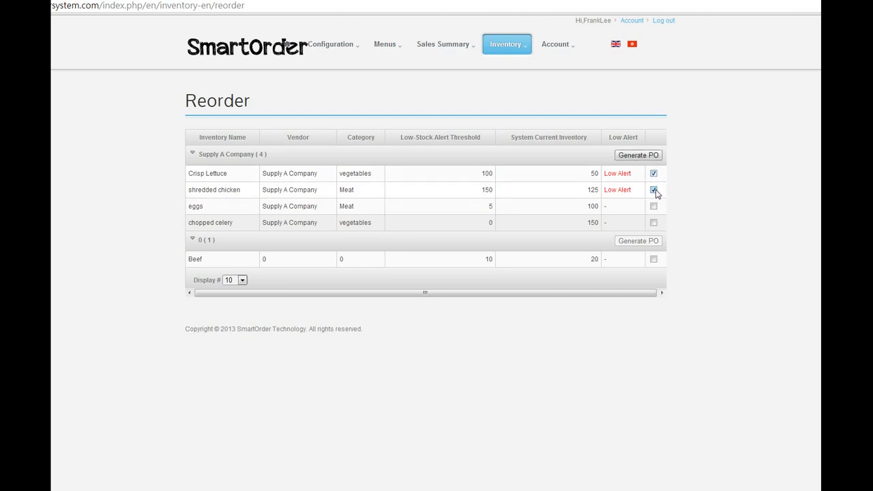
{"action": "left_click", "coordinate": [638, 157]}
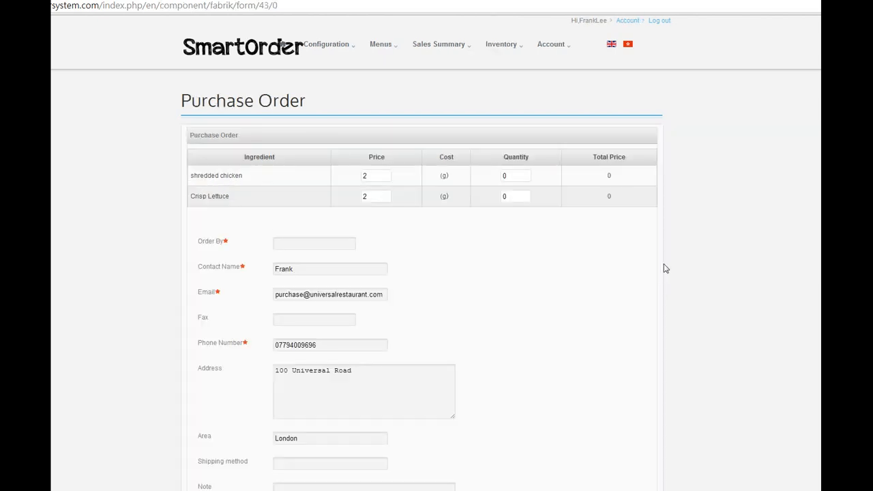
{"action": "left_click_drag", "start_coordinate": [518, 176], "coordinate": [469, 176]}
{"action": "type", "text": "100"}
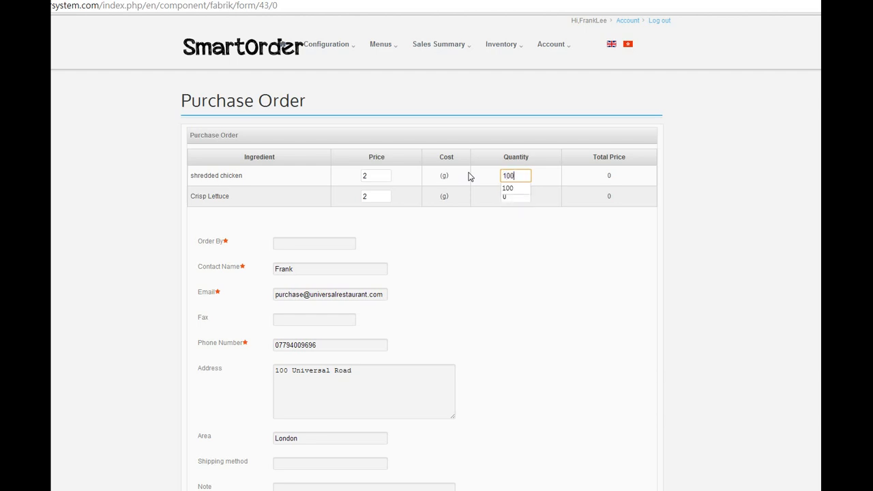
{"action": "key", "text": "Tab"}
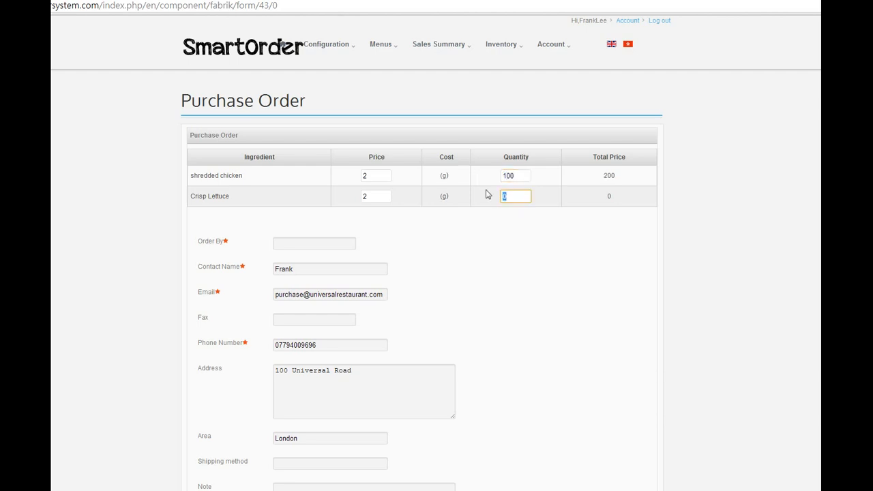
{"action": "type", "text": "1000"}
{"action": "key", "text": "BackSpace"}
{"action": "left_click", "coordinate": [411, 255]}
{"action": "scroll", "coordinate": [401, 245], "scroll_direction": "down", "scroll_amount": 1}
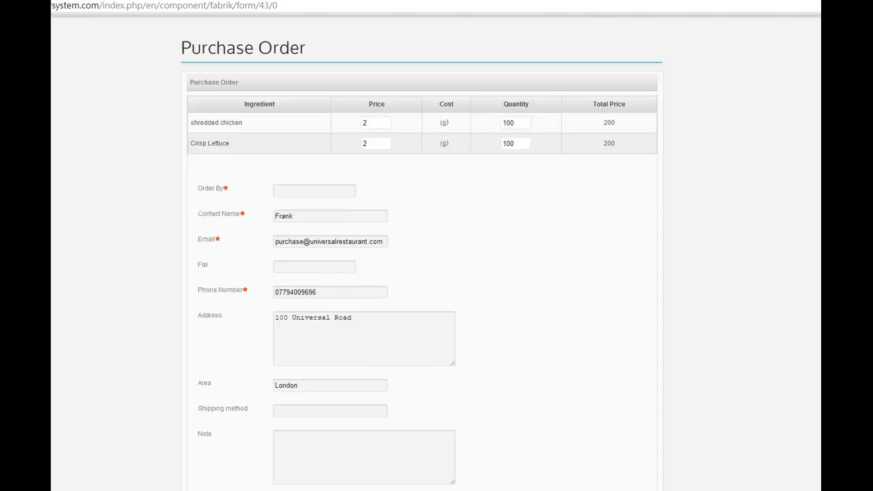
Review the prefilled contact and address details and enter the orderer's name in the Order By field.
{"action": "left_click_drag", "start_coordinate": [195, 212], "coordinate": [484, 362]}
{"action": "left_click", "coordinate": [492, 367]}
{"action": "left_click", "coordinate": [300, 216]}
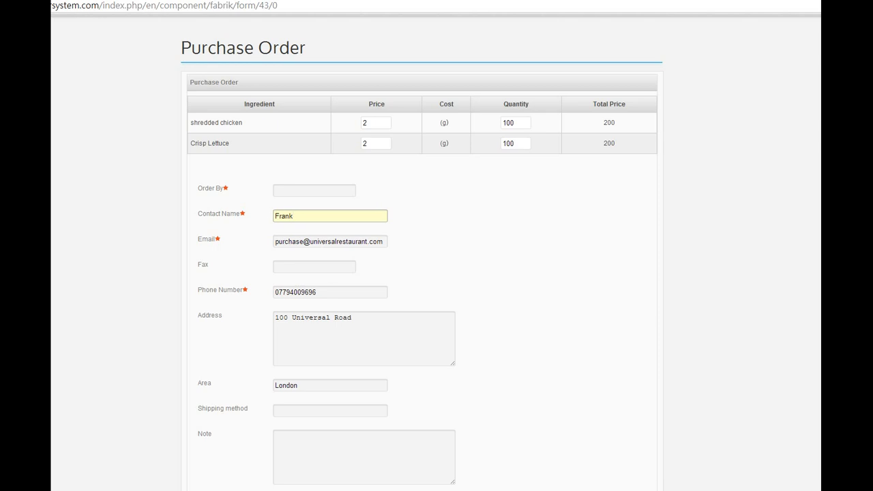
{"action": "left_click", "coordinate": [300, 190]}
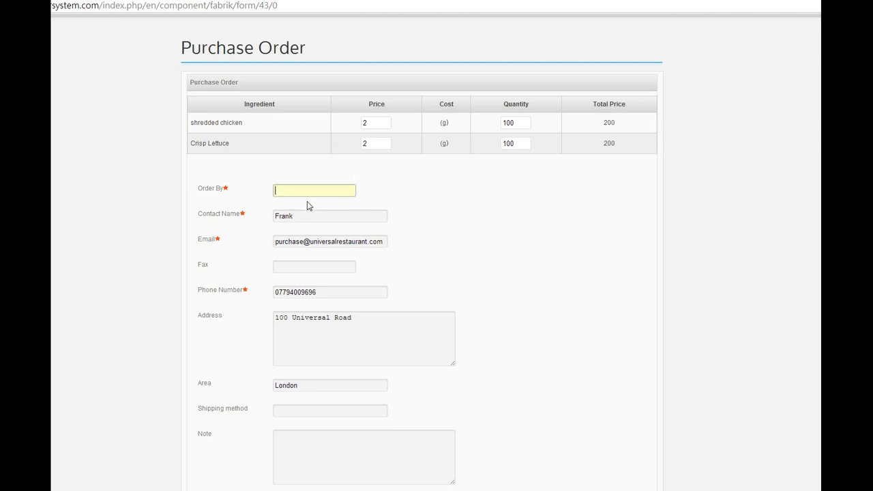
{"action": "type", "text": "Frank"}
Check the available order statuses, keep Send Order, and submit the purchase order.
{"action": "scroll", "coordinate": [314, 256], "scroll_direction": "down", "scroll_amount": 2}
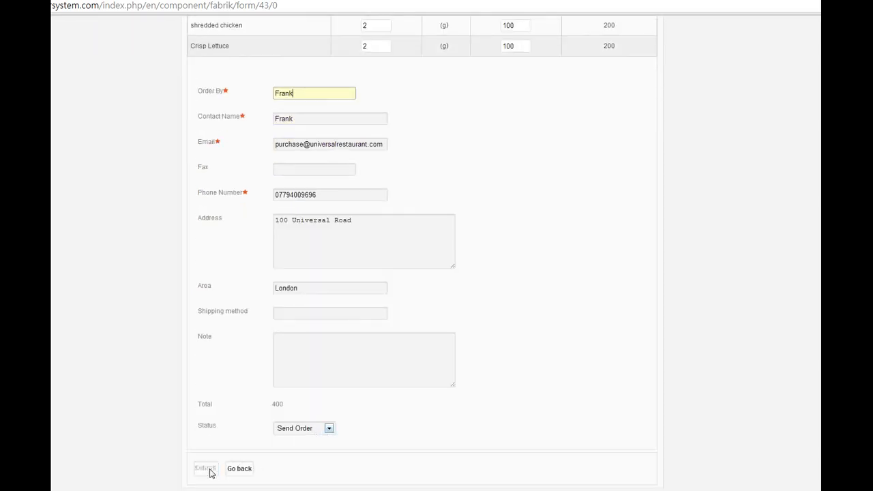
{"action": "left_click", "coordinate": [326, 429]}
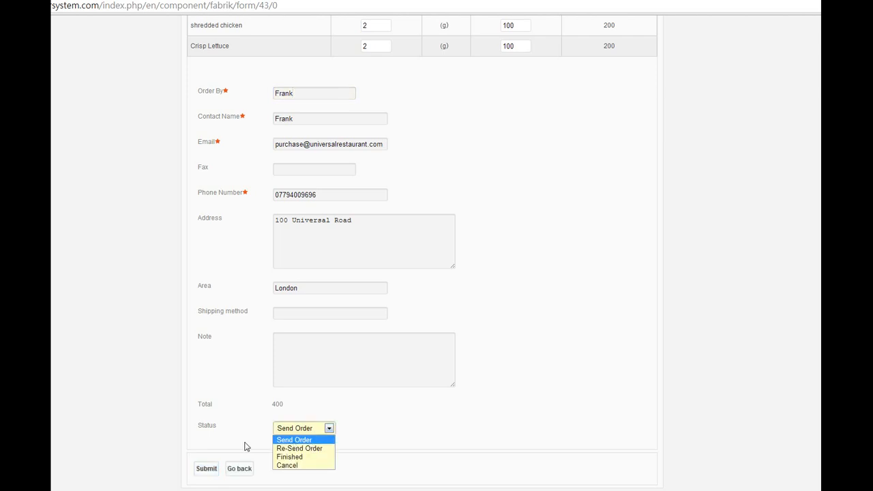
{"action": "left_click", "coordinate": [213, 468]}
{"action": "scroll", "coordinate": [238, 473], "scroll_direction": "up", "scroll_amount": 2}
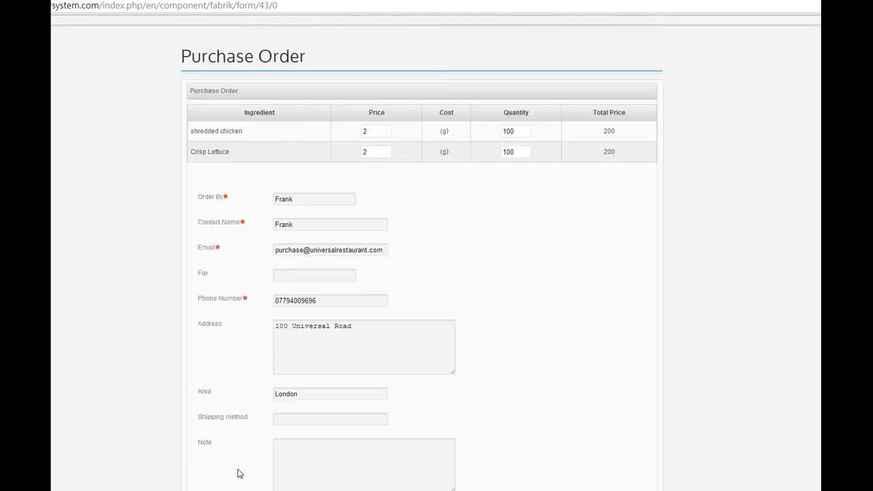
{"action": "scroll", "coordinate": [238, 473], "scroll_direction": "down", "scroll_amount": 2}
{"action": "left_click", "coordinate": [208, 469]}
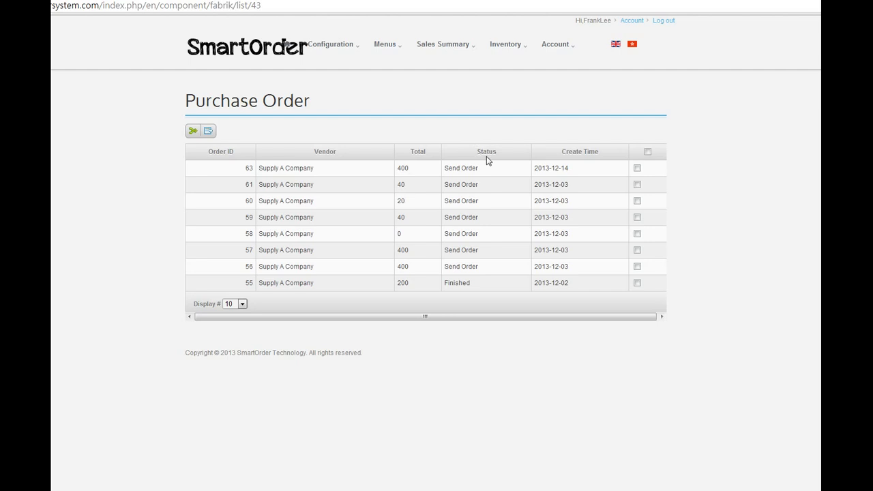
Open the purchase order list and examine the newest Supply A Company order.
{"action": "mouse_move", "coordinate": [518, 43]}
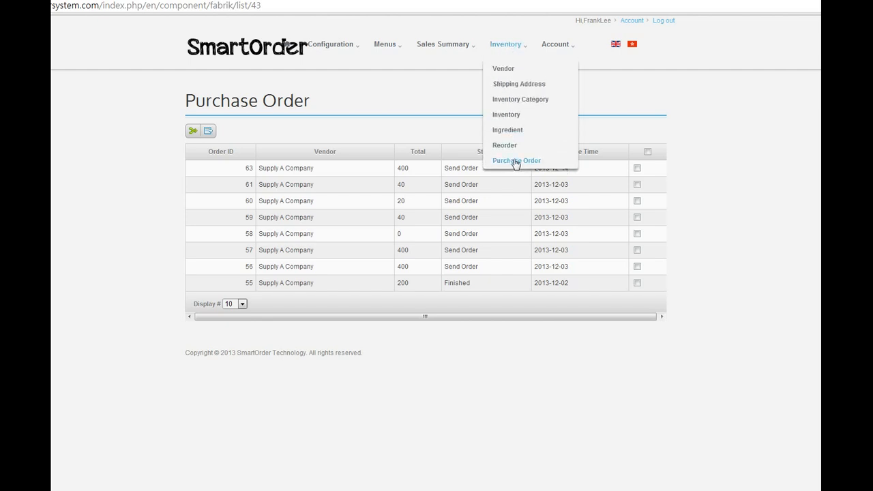
{"action": "left_click", "coordinate": [516, 162]}
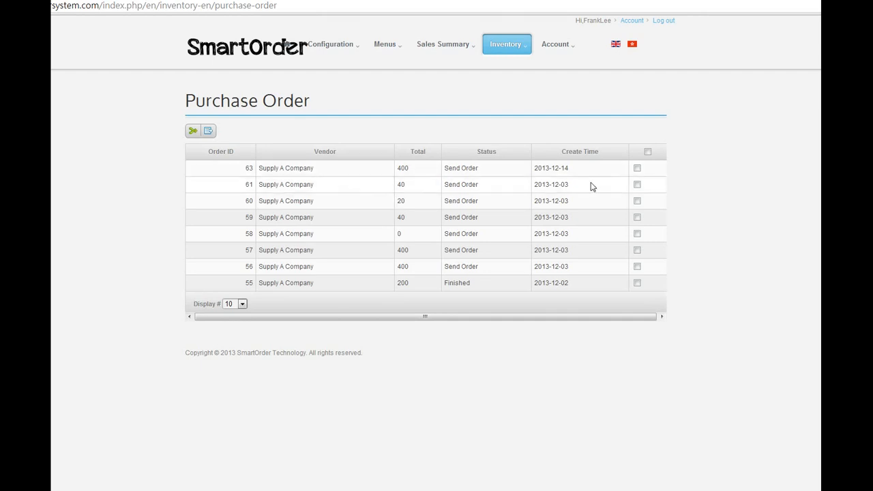
{"action": "left_click_drag", "start_coordinate": [573, 170], "coordinate": [278, 167]}
{"action": "left_click", "coordinate": [279, 168]}
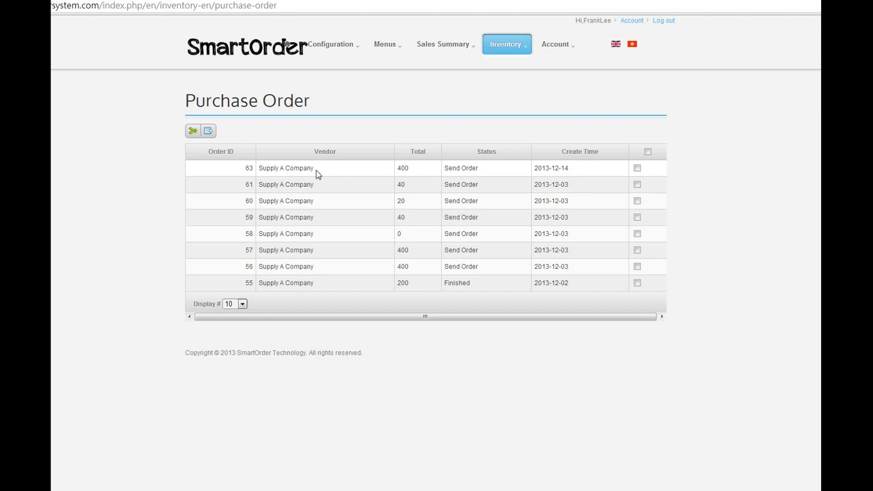
Edit the newest Supply A Company purchase order, set its status to Finished, and submit it.
{"action": "left_click", "coordinate": [637, 168]}
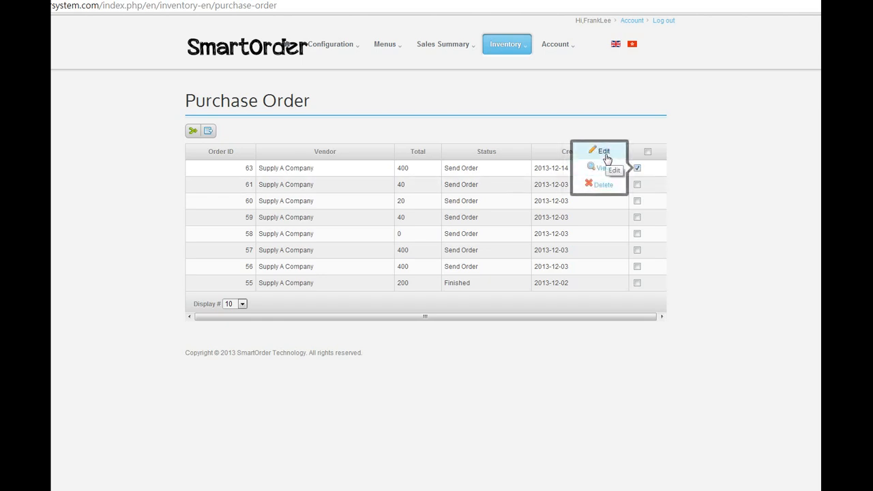
{"action": "left_click", "coordinate": [607, 156]}
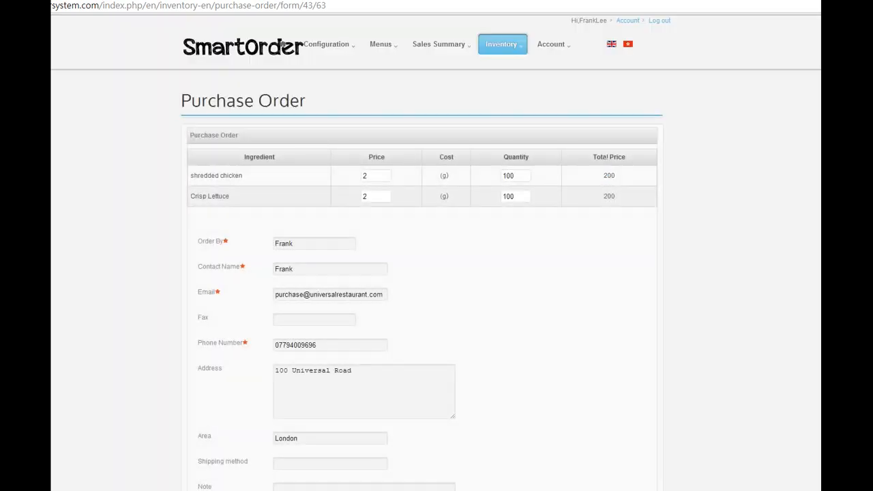
{"action": "scroll", "coordinate": [507, 225], "scroll_direction": "down", "scroll_amount": 3}
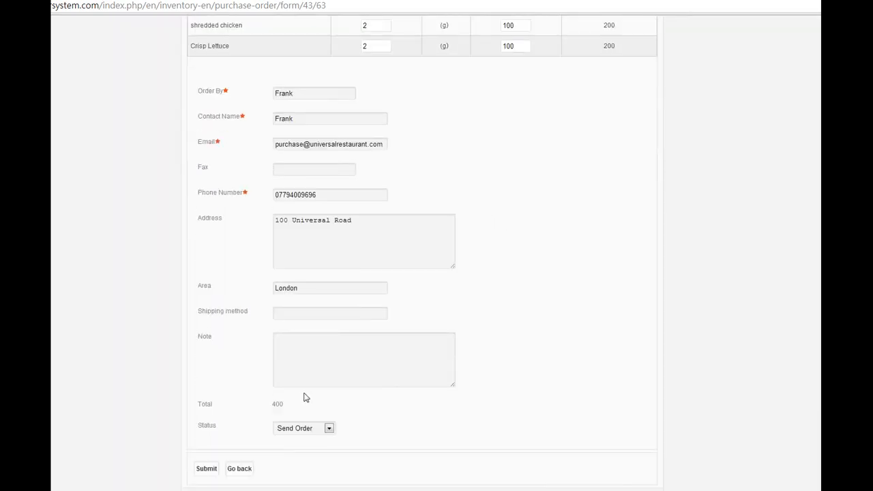
{"action": "left_click", "coordinate": [309, 430]}
{"action": "left_click", "coordinate": [311, 459]}
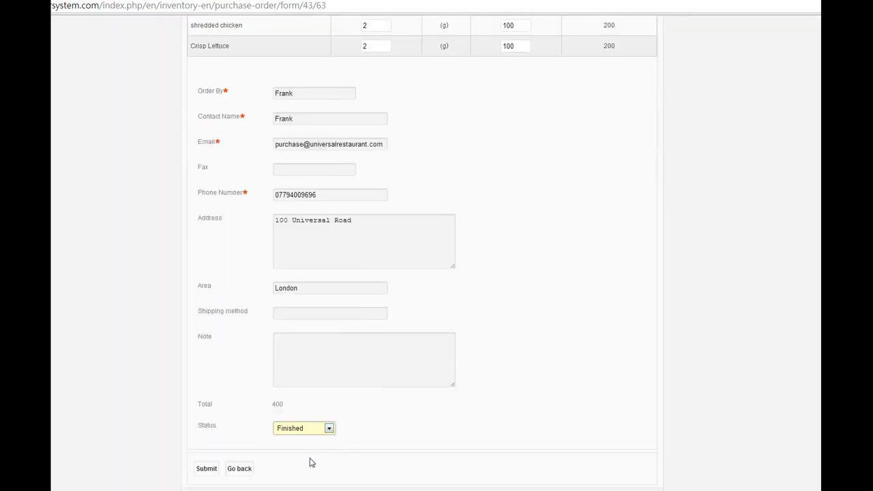
{"action": "left_click", "coordinate": [214, 469]}
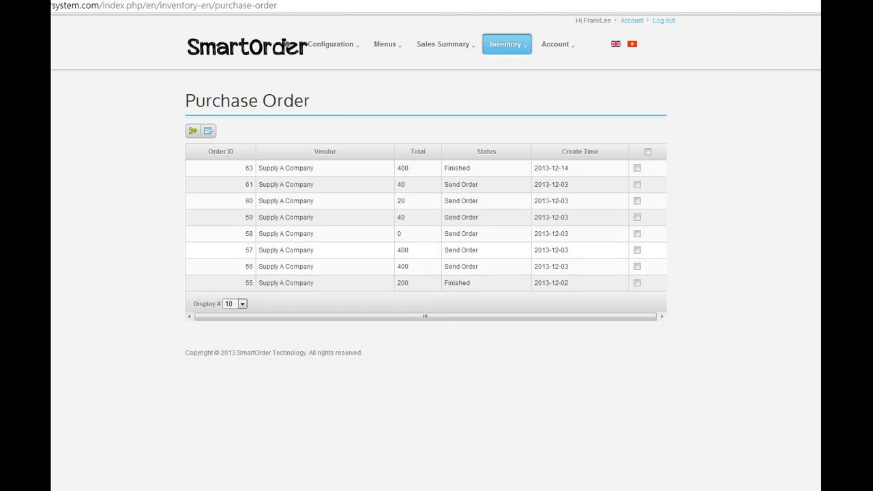
Open the Reorder page and examine the current inventory of Crisp Lettuce and shredded chicken.
{"action": "mouse_move", "coordinate": [507, 45]}
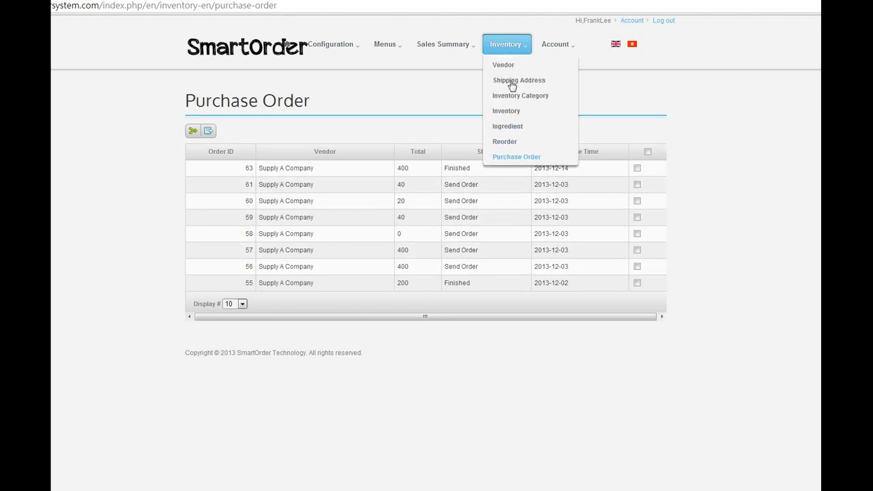
{"action": "left_click", "coordinate": [505, 146]}
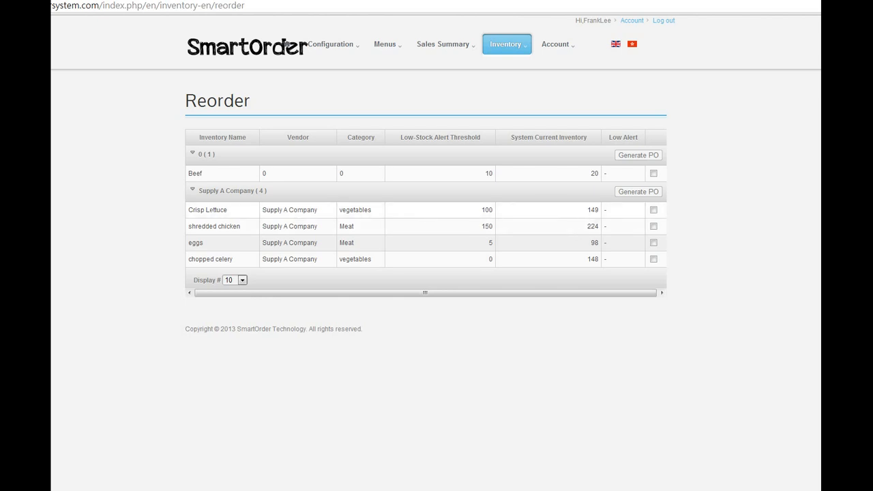
{"action": "double_click", "coordinate": [591, 211]}
{"action": "left_click", "coordinate": [585, 230]}
{"action": "double_click", "coordinate": [592, 210]}
{"action": "left_click", "coordinate": [599, 234]}
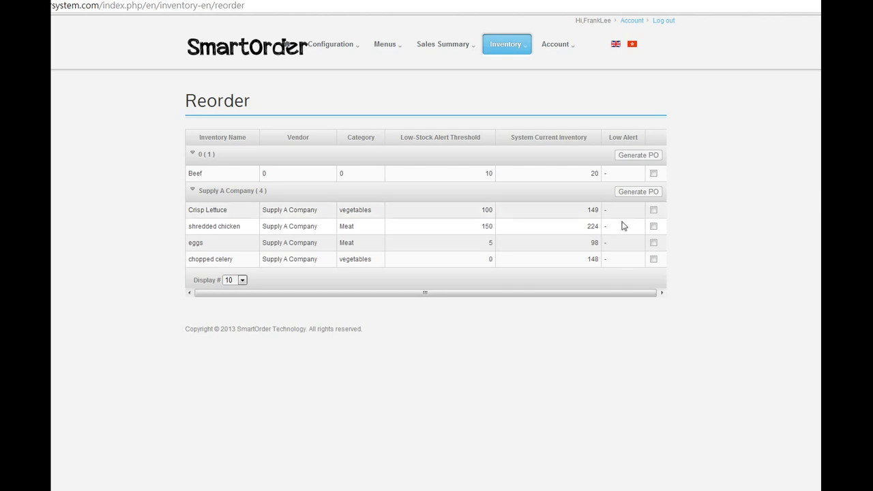
Generate another purchase order for Crisp Lettuce and shredded chicken, choose the Re-Send Order status, and go back without submitting.
{"action": "left_click", "coordinate": [653, 210]}
{"action": "left_click", "coordinate": [653, 225]}
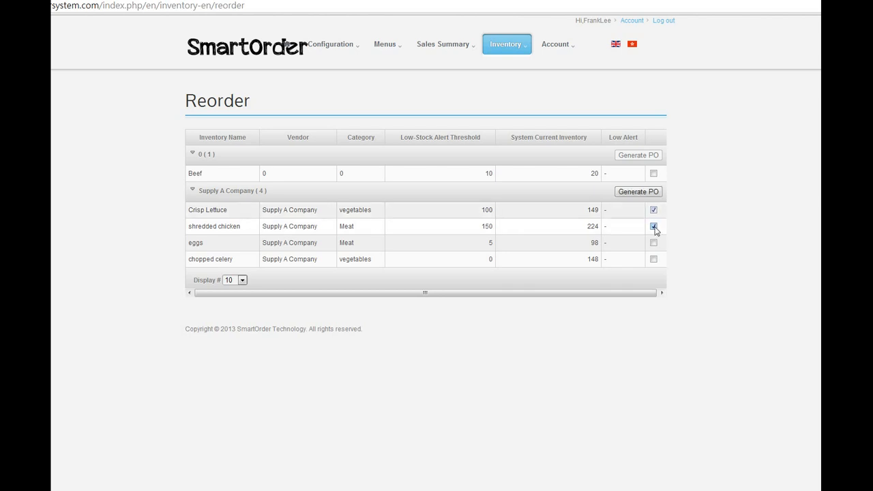
{"action": "left_click", "coordinate": [645, 193]}
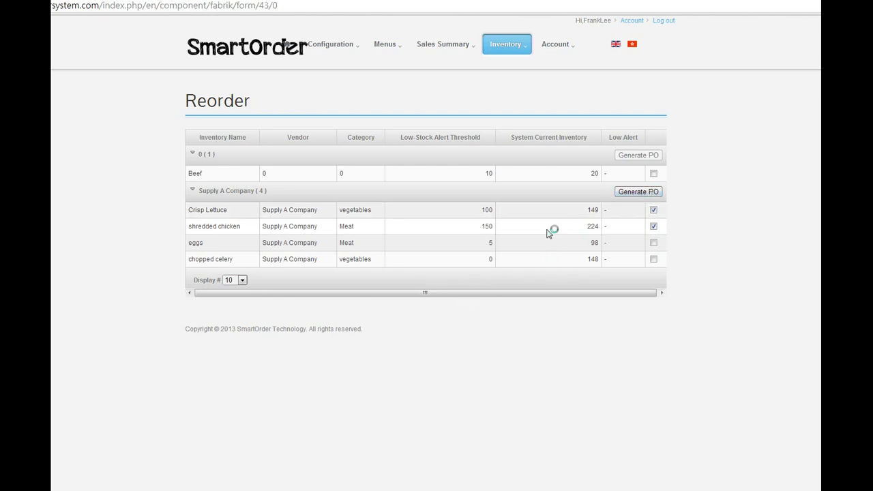
{"action": "scroll", "coordinate": [360, 187], "scroll_direction": "down", "scroll_amount": 2}
{"action": "scroll", "coordinate": [405, 203], "scroll_direction": "up", "scroll_amount": 2}
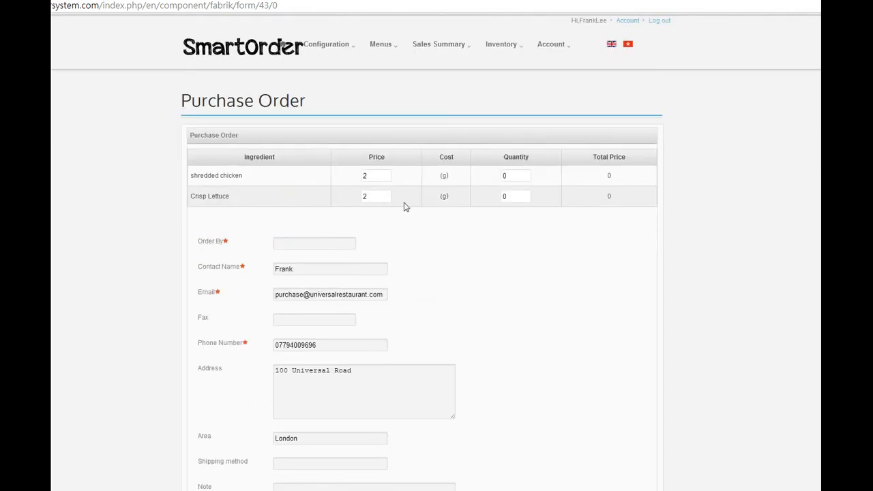
{"action": "scroll", "coordinate": [322, 182], "scroll_direction": "down", "scroll_amount": 2}
{"action": "left_click", "coordinate": [316, 427]}
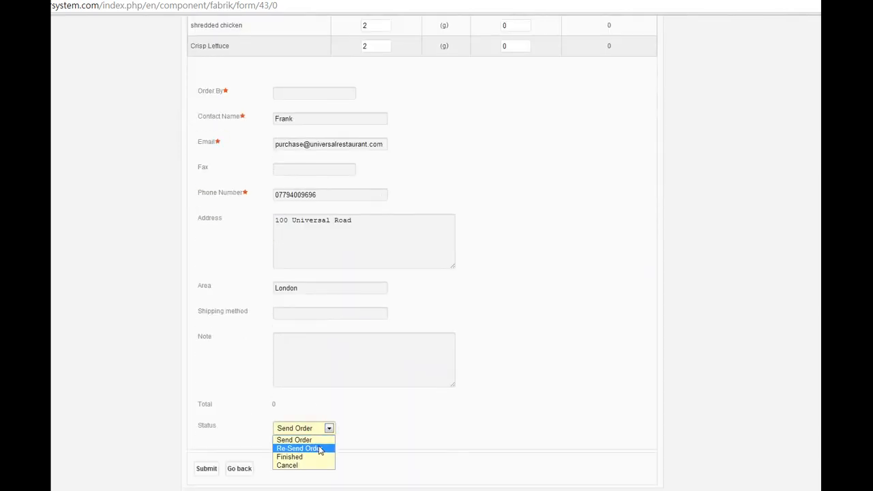
{"action": "left_click", "coordinate": [322, 447]}
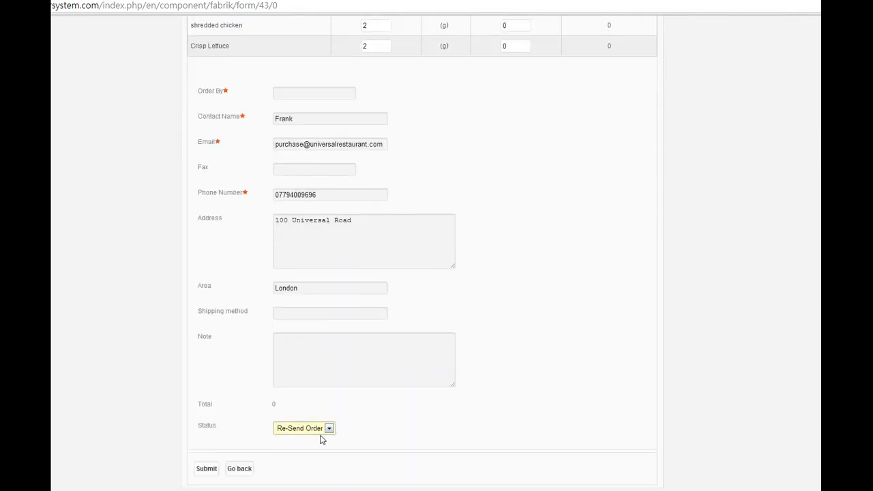
{"action": "left_click", "coordinate": [248, 473]}
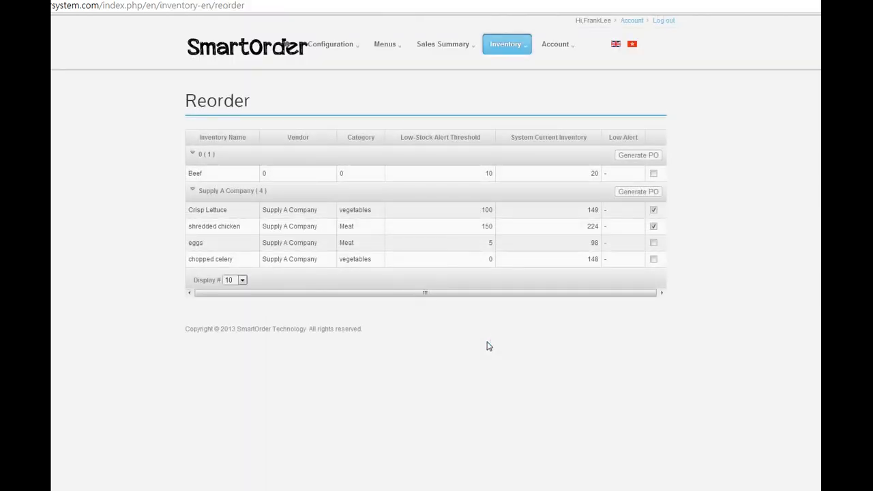
Open the purchase order list from the Reorder page.
{"action": "left_click", "coordinate": [529, 46]}
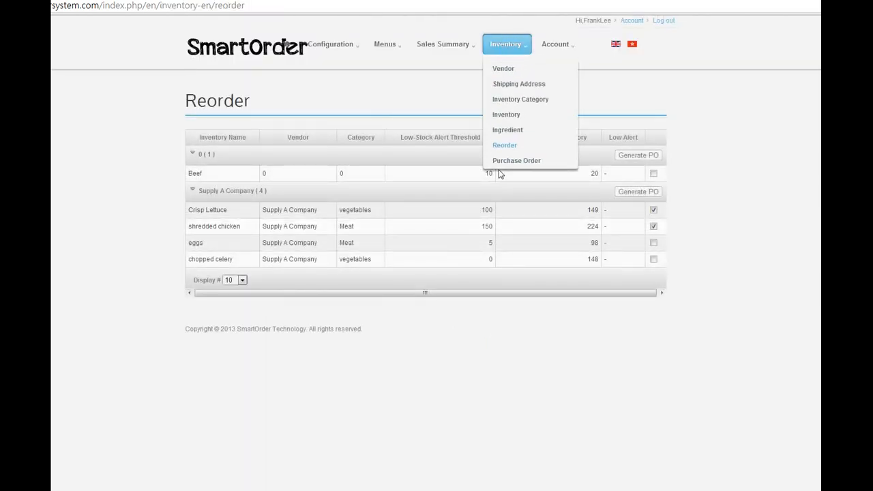
{"action": "left_click", "coordinate": [505, 165]}
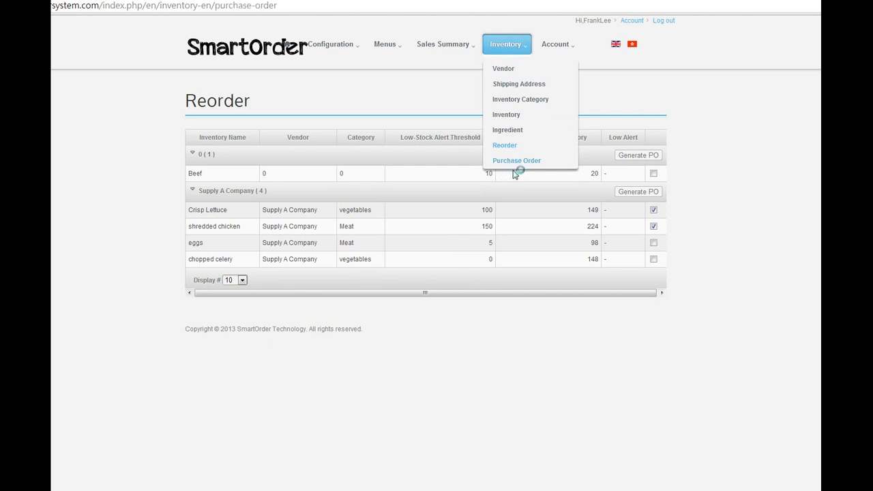